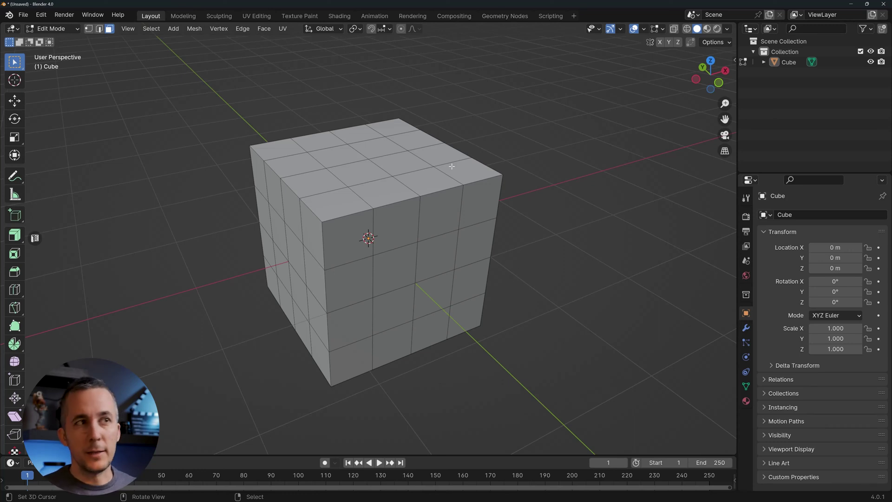
- Extrude a face on the cube's top upward, and extrude the raised block's side face outward about 0.31 m
left_click(438, 154)
mouse_move(438, 154)
middle_mouse_down()
mouse_move(427, 158)
mouse_move(450, 157)
middle_mouse_up()
key("e")
left_click(456, 143)
right_click(453, 161)
key("e")
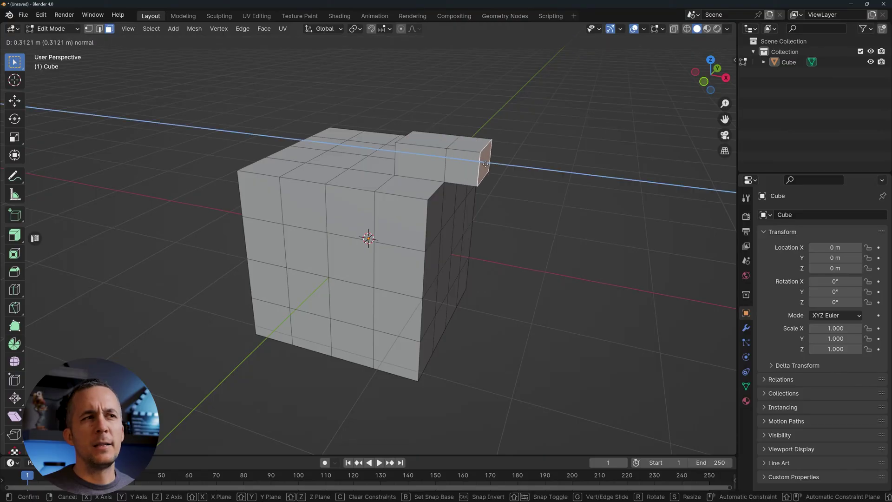
left_click(480, 163)
- Extrude the top face of the block's outer segment upward
left_click(465, 142)
key("e")
left_click(477, 116)
middle_click_drag(477, 115, 508, 154)
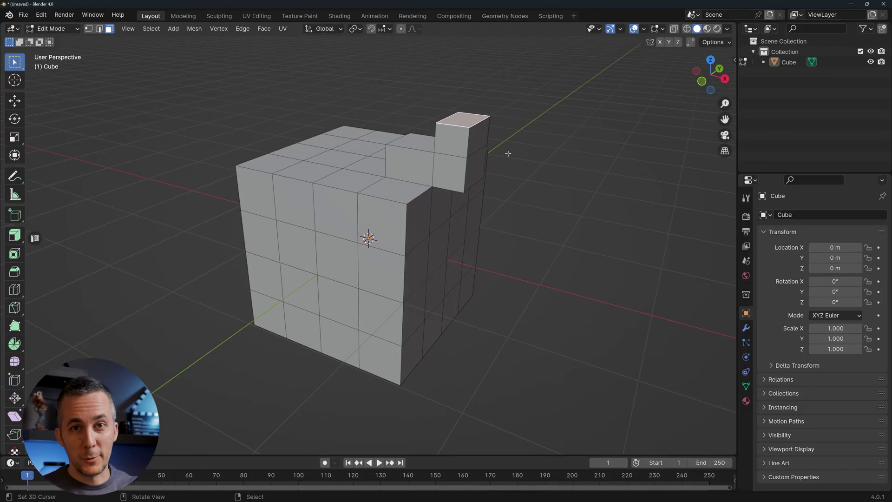
- Extrude a corner face on the cube's top downward about 0.30 m
middle_click_drag(483, 174, 445, 197)
scroll(412, 205, "up", 2)
scroll(418, 198, "up", 1)
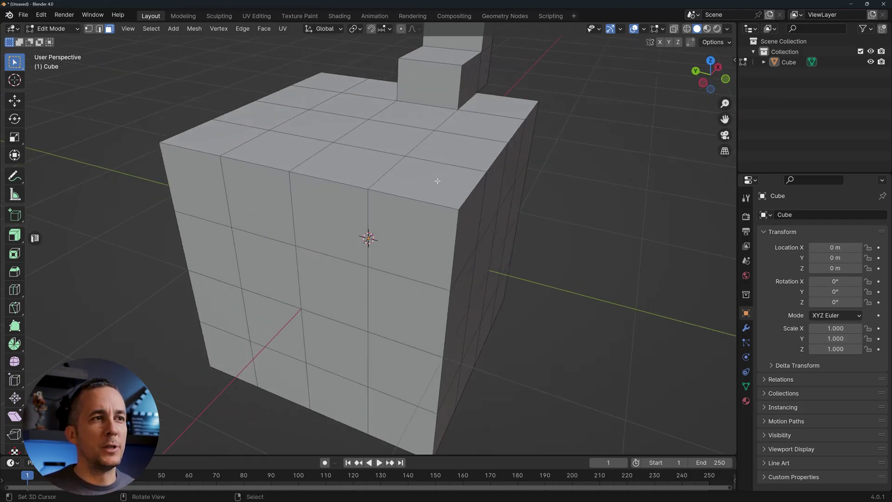
left_click(435, 182)
key("e")
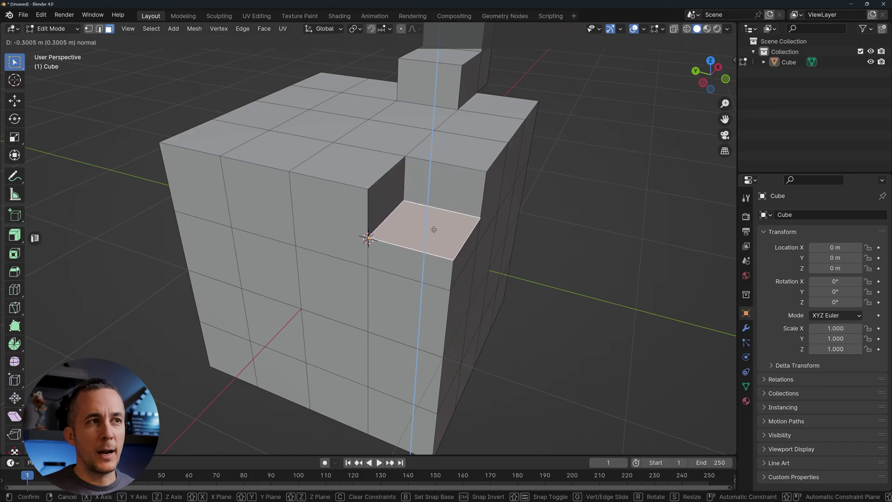
left_click(433, 228)
- Extrude the top face of another cube corner downward to form a recess
middle_click_drag(432, 227, 367, 179)
left_click(333, 203)
key("e")
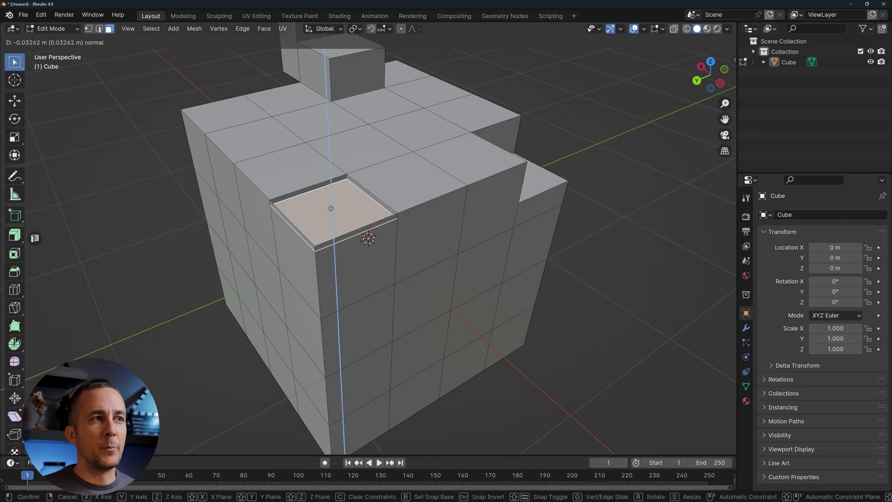
left_click(332, 235)
- Examine the overlapping outer side faces around the recessed corner by selecting them one by one
middle_click_drag(332, 235, 352, 205)
key("ctrl+Tab")
left_click(384, 209)
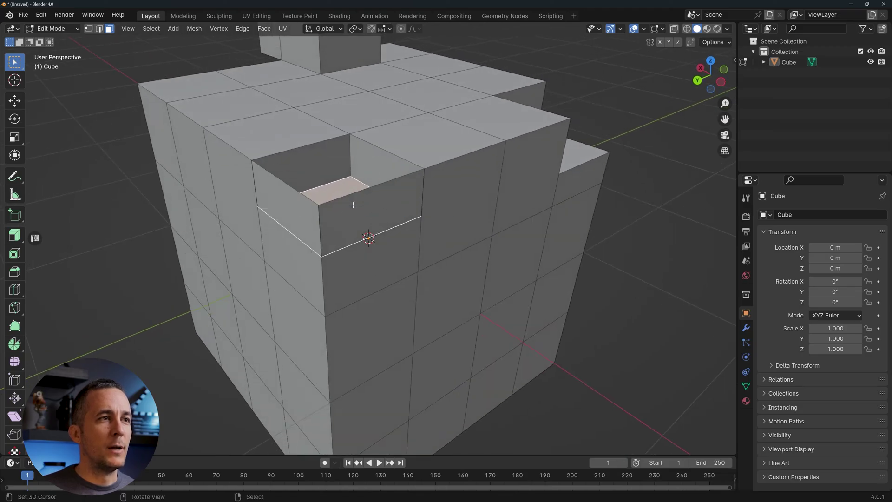
right_click(357, 207)
right_click(307, 218, "shift")
middle_click_drag(328, 197, 332, 203)
right_click(365, 220, "shift")
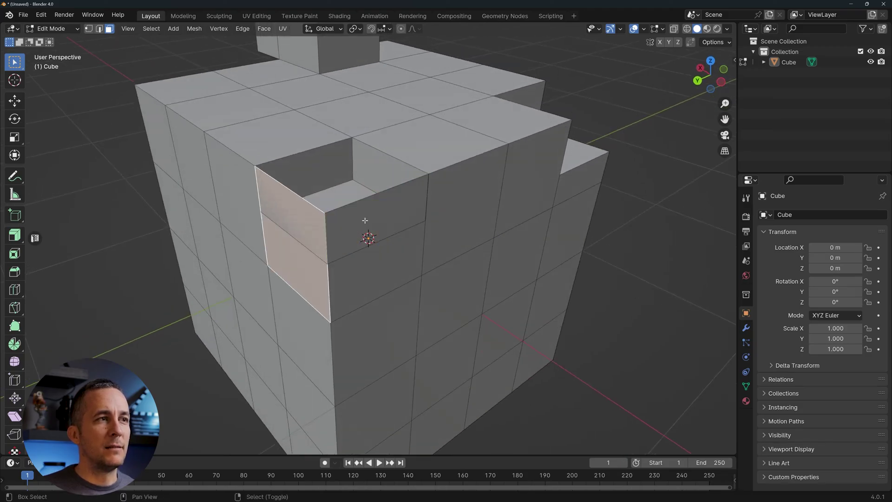
right_click(364, 221, "shift")
right_click(363, 221)
right_click(315, 222)
right_click(362, 222, "shift")
right_click(314, 223, "shift")
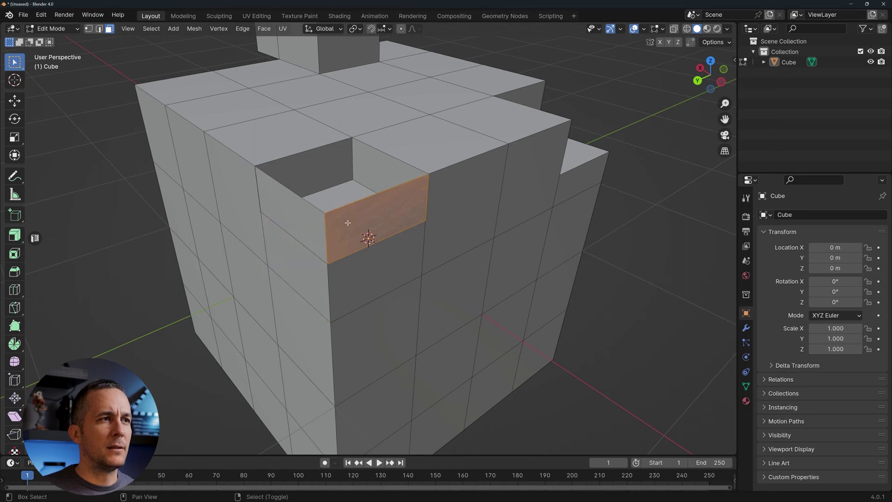
right_click(349, 223)
right_click(309, 217, "shift")
right_click(371, 223)
middle_click_drag(370, 220, 365, 227)
- Try to delete the recess's outer corner vertex in vertex select mode
key("ctrl+Tab")
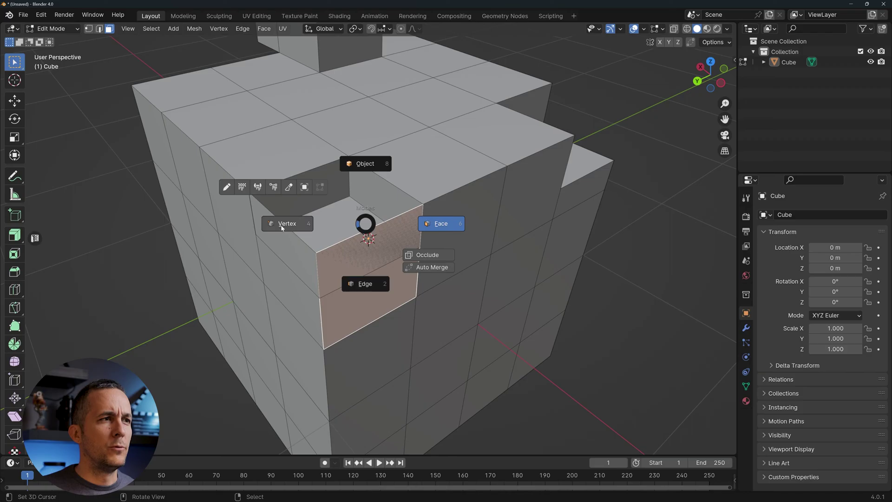
left_click(292, 225)
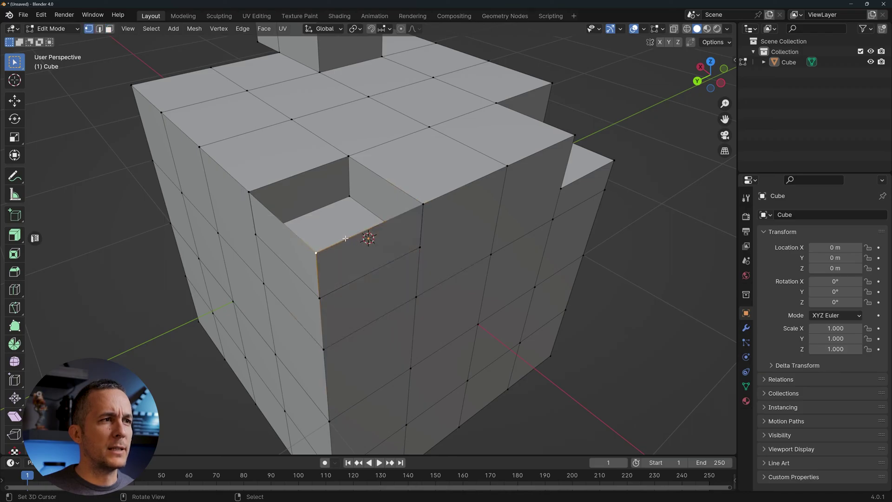
key("x")
left_click(336, 169)
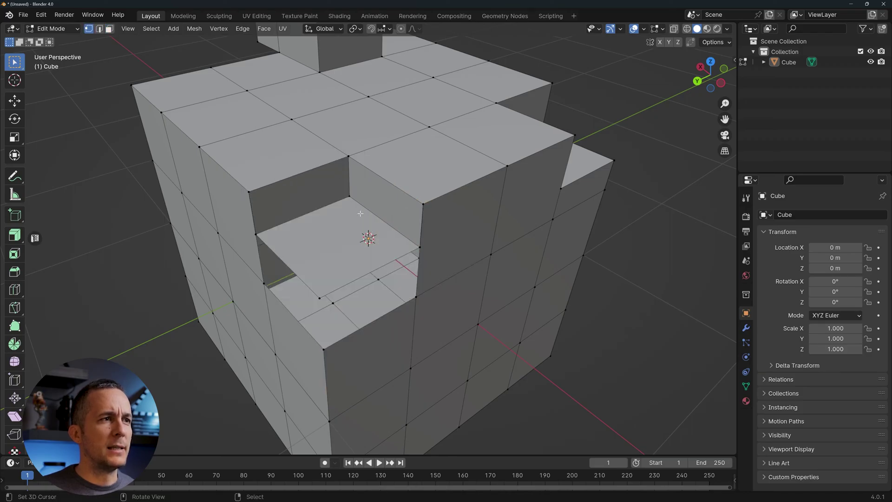
middle_click_drag(360, 213, 363, 219)
key("ctrl+z")
- Try to delete the recess rim's two outer edges in edge select mode
key("ctrl+Tab")
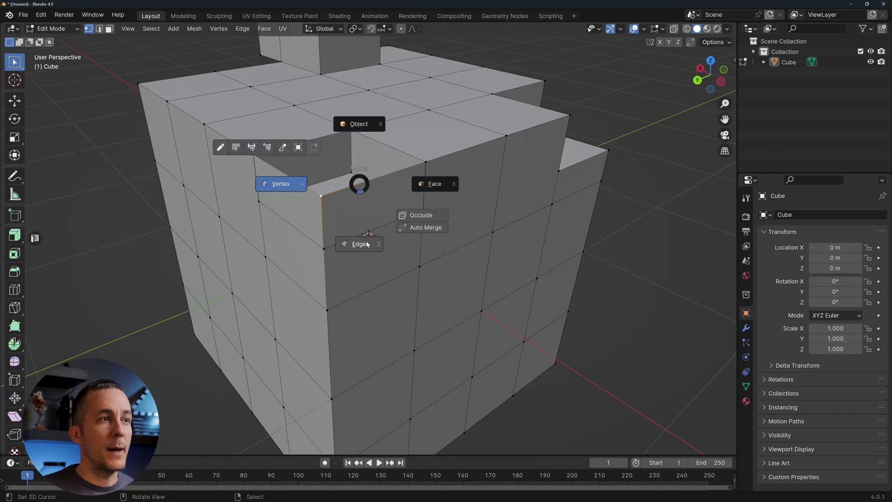
left_click(367, 244)
left_click(291, 181, "shift")
middle_click_drag(291, 181, 315, 183)
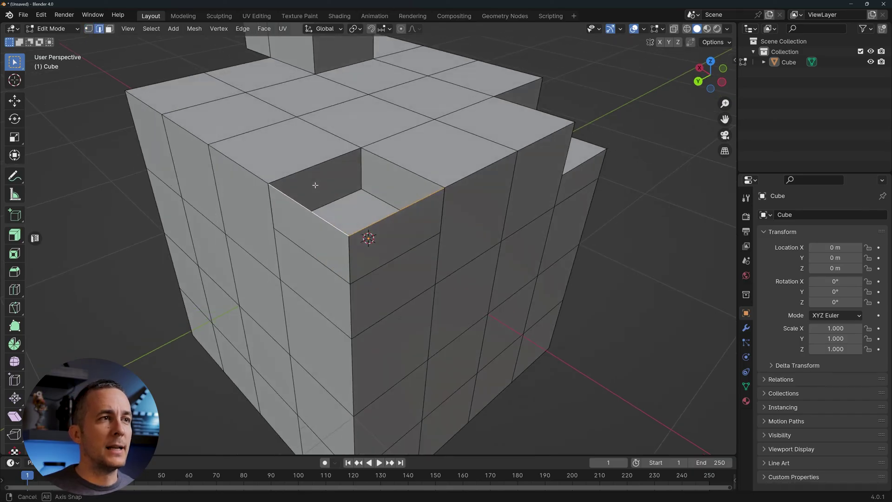
key("x")
left_click(347, 205)
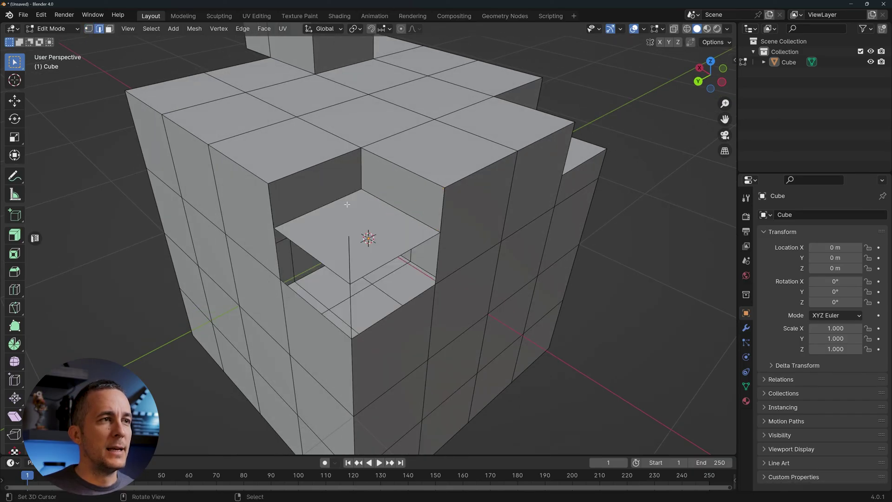
key("ctrl+z")
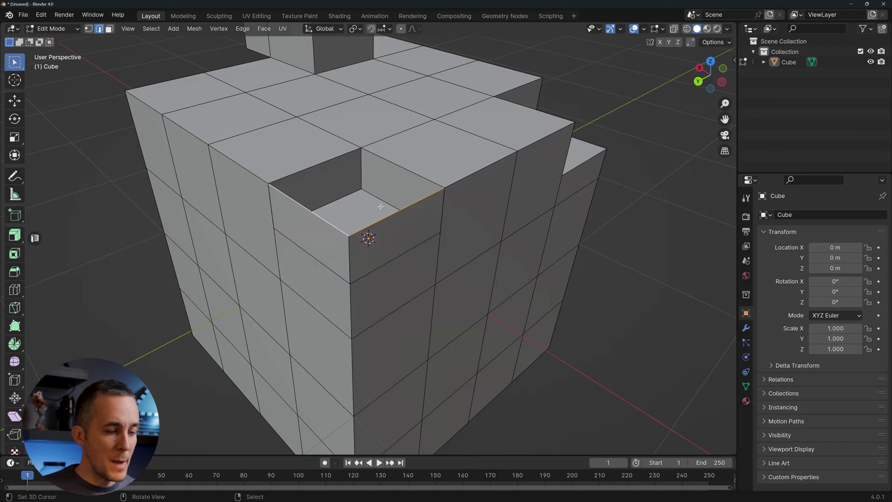
- Try to move the recess's rim edges along the Z axis, first the outer two and then all four
key("g")
key("z")
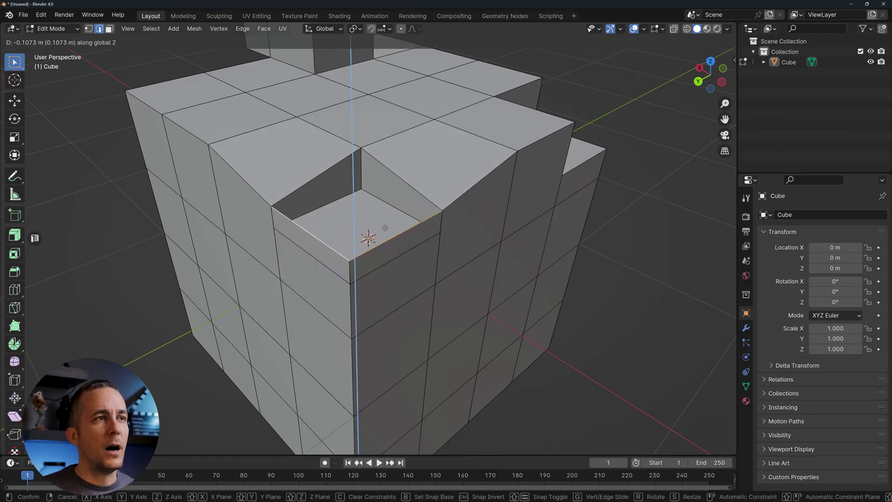
right_click(386, 228)
left_click(394, 164, "shift")
left_click(343, 156, "shift")
key("g")
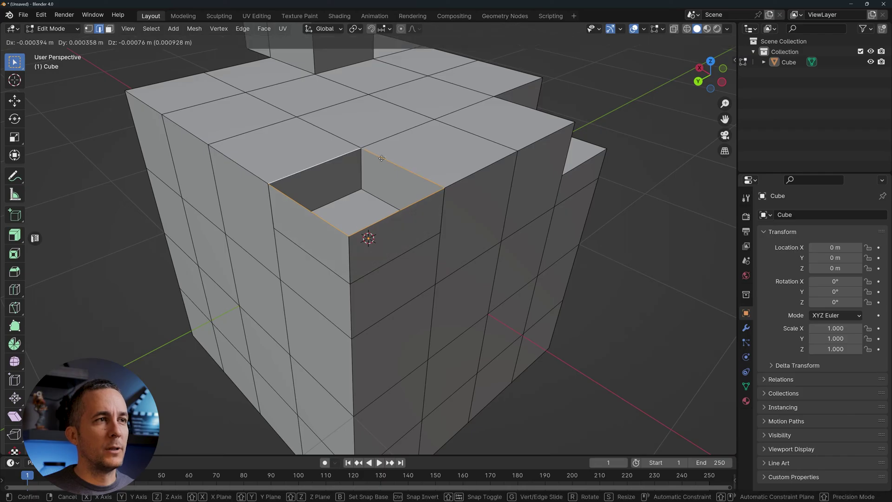
key("z")
key("Escape")
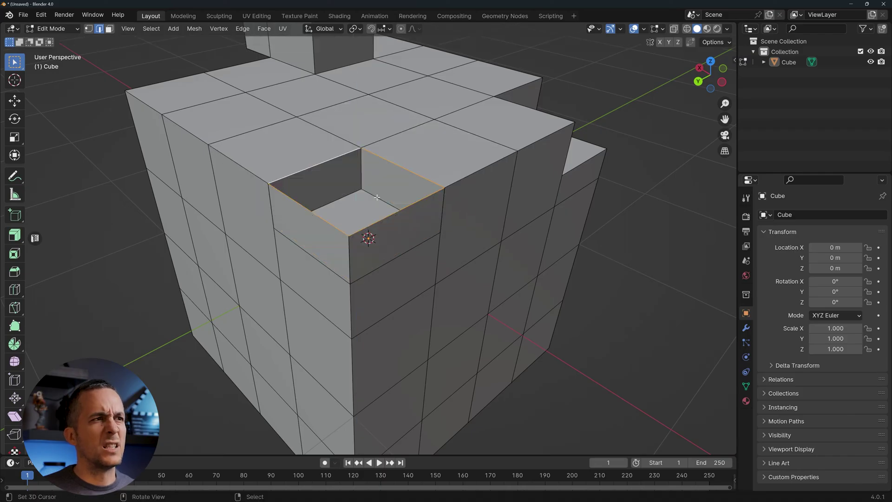
- Dissolve the two outer rim edges of the recessed corner
right_click(380, 217)
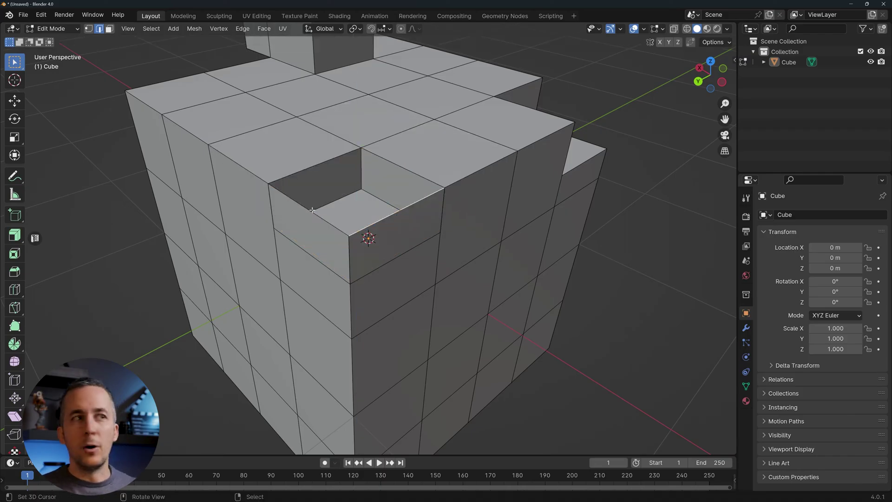
right_click(329, 218)
right_click(382, 220, "shift")
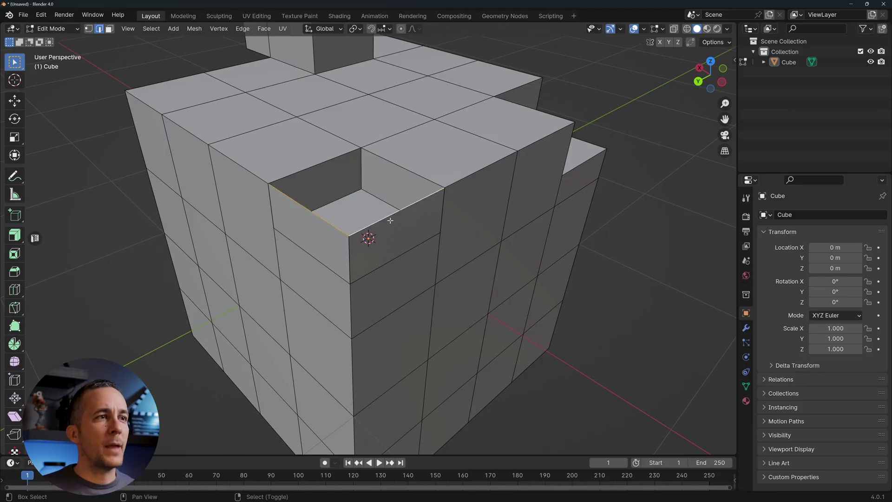
key("x")
left_click(376, 279)
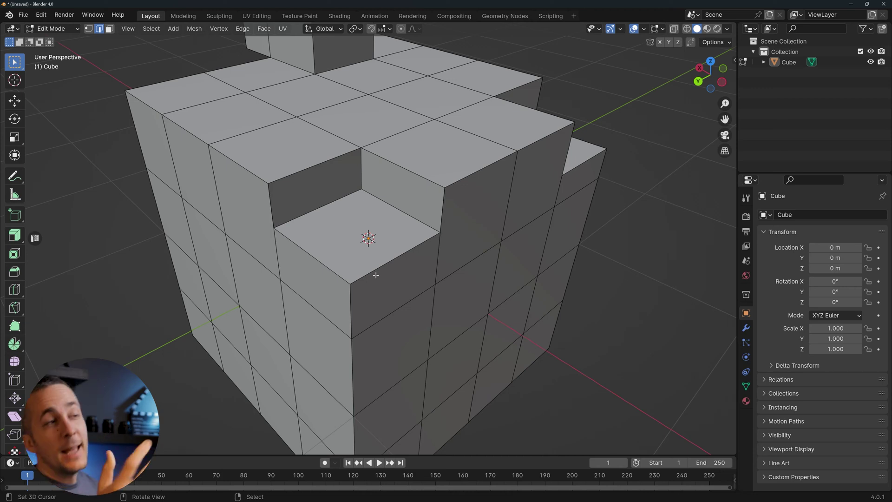
- In face select mode, extrude a top face along the cube's edge, between two corners, downward about 0.3 m
middle_click_drag(346, 223, 362, 204)
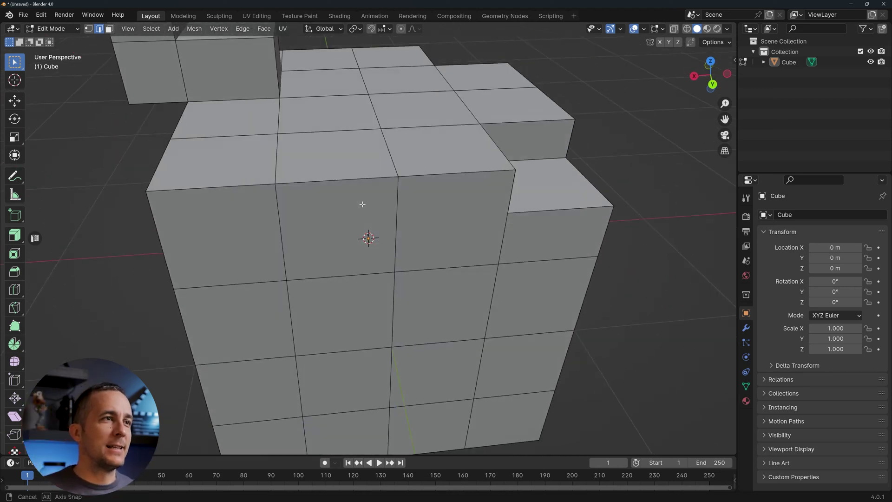
key("3")
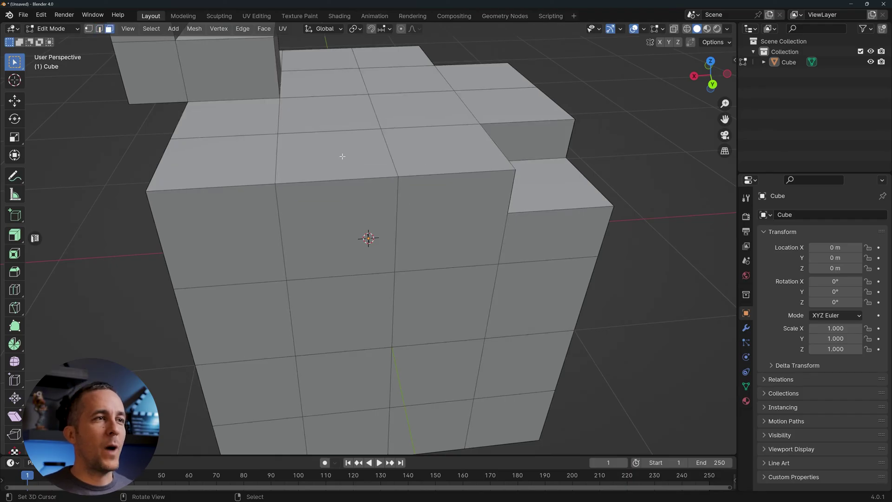
left_click(341, 154)
key("e")
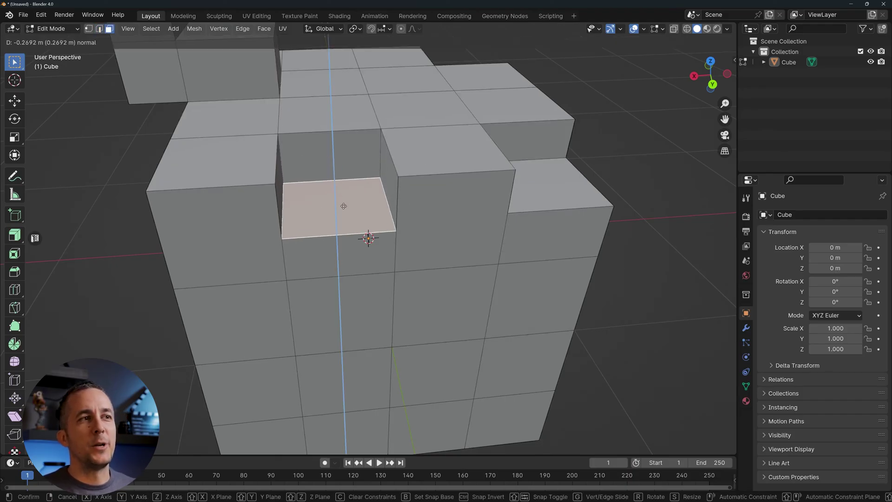
left_click(343, 212)
middle_click_drag(444, 188, 478, 177)
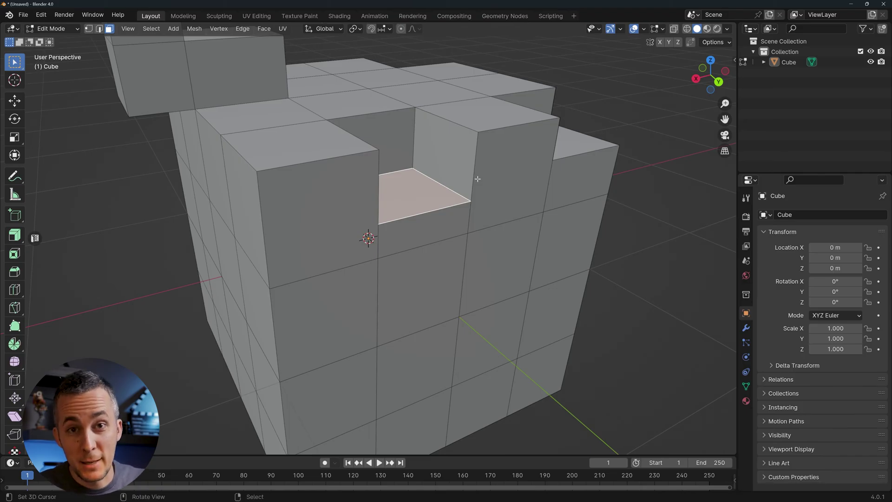
middle_click_drag(477, 179, 460, 186)
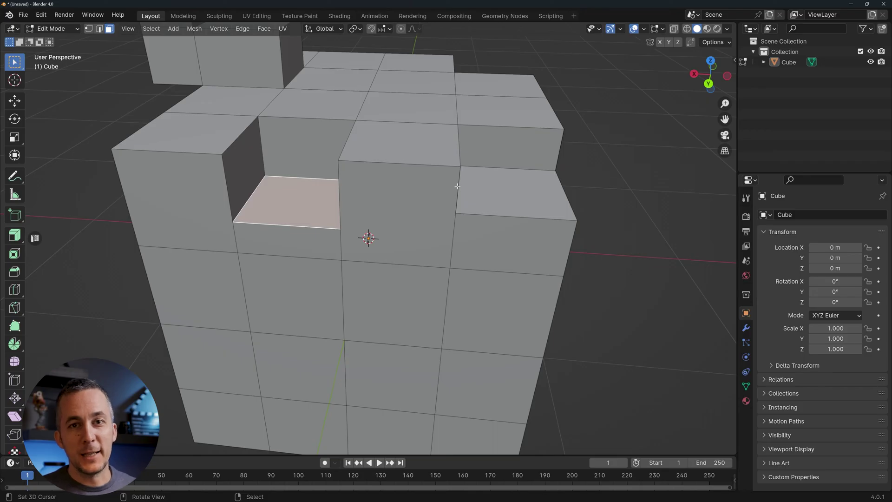
- Switch to the Extrude Region tool and extrude a top face on the cube's opposite edge downward
scroll(426, 184, "down", 4)
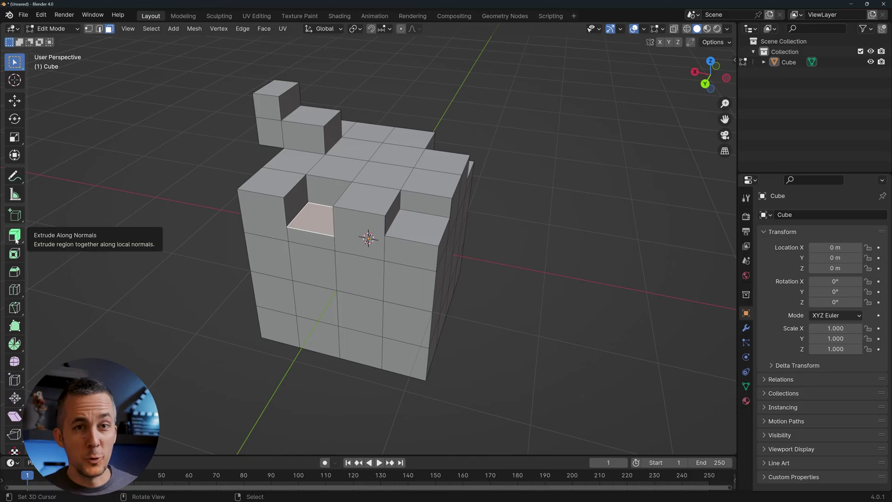
left_click(16, 240)
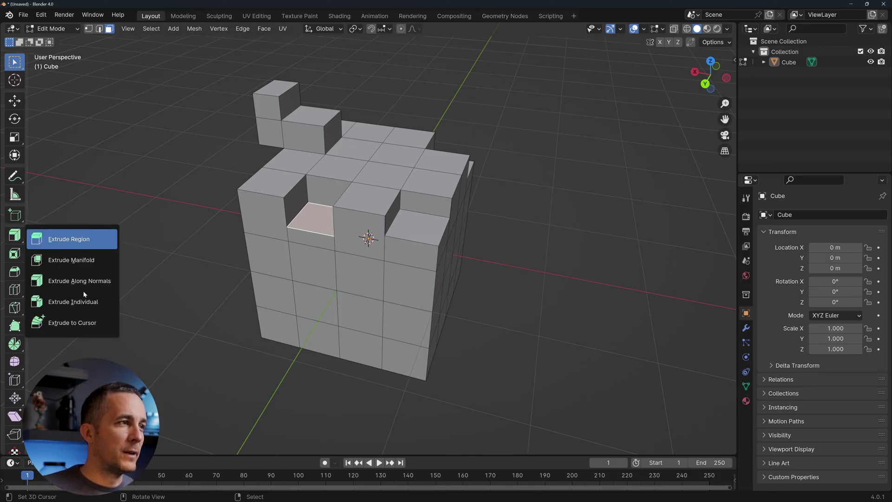
left_click(81, 242)
mouse_move(391, 186)
middle_mouse_down()
mouse_move(409, 172)
mouse_move(390, 183)
middle_mouse_up()
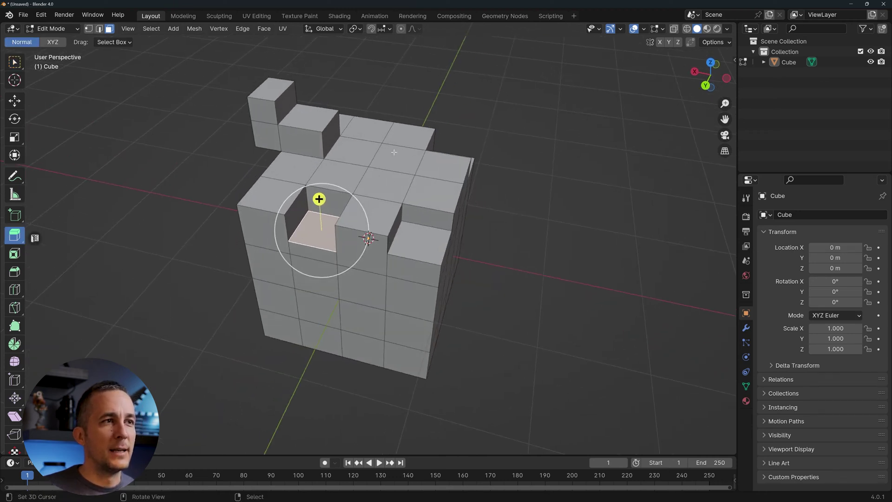
left_click(390, 135)
middle_click_drag(390, 136, 440, 122)
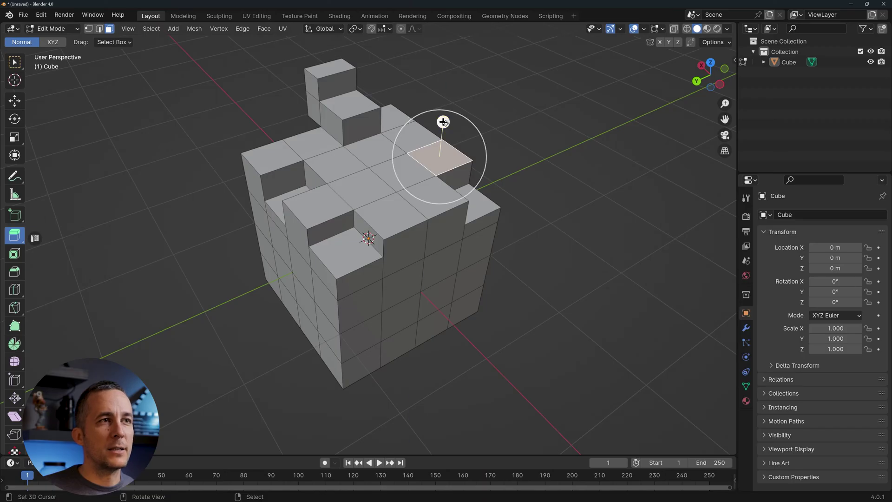
left_click_drag(440, 122, 441, 171)
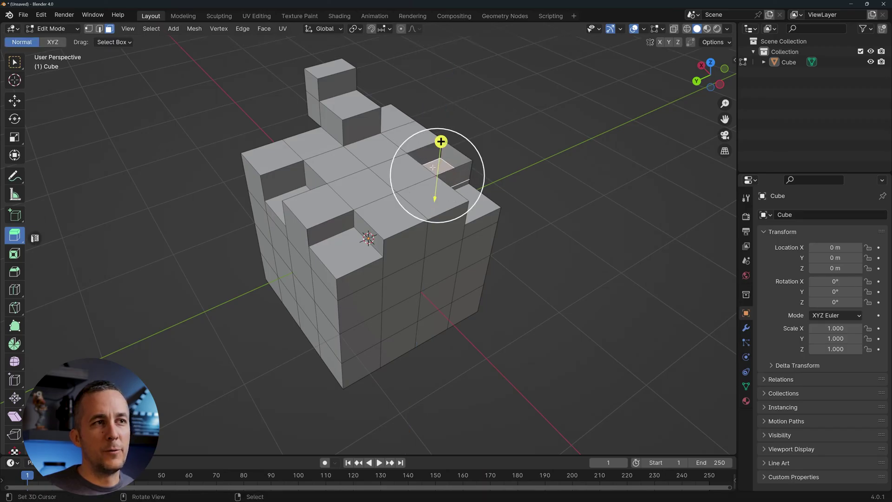
- Extrude the recessed face up into a tall column, and extrude the column's upper side face outward
middle_click_drag(442, 171, 418, 161)
left_click_drag(446, 156, 462, 77)
middle_click_drag(462, 77, 398, 67)
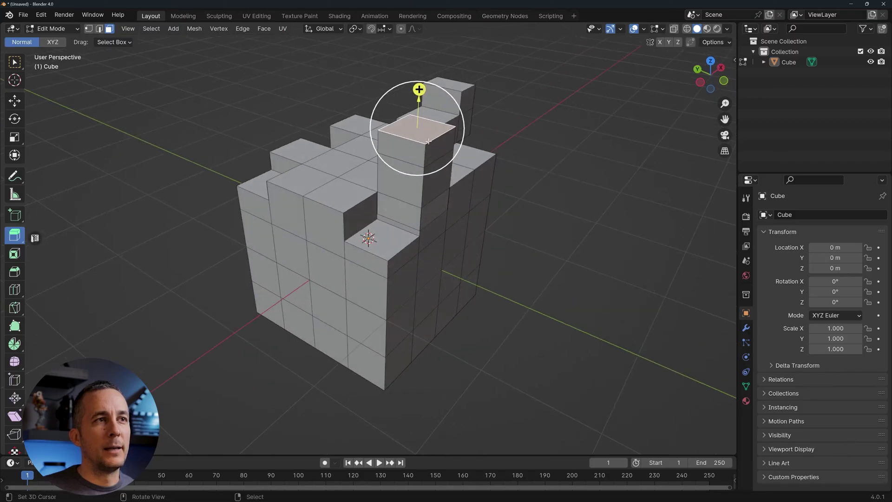
left_click(449, 141)
left_click_drag(475, 156, 502, 163)
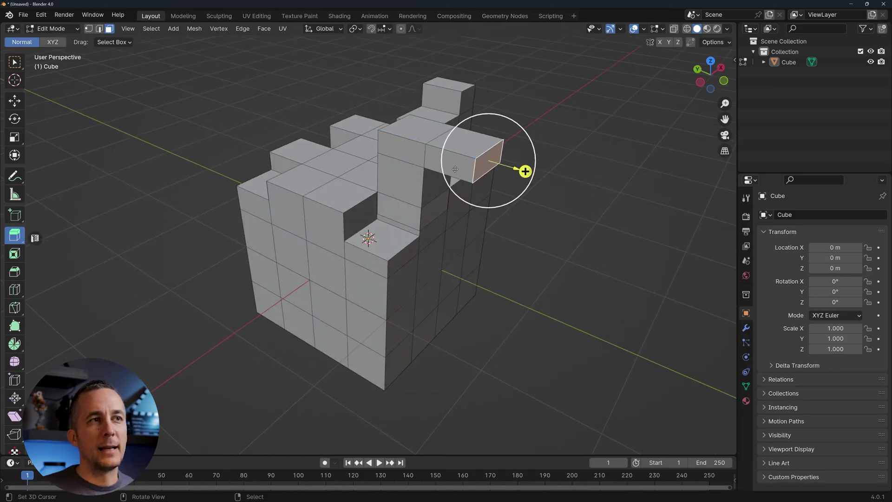
middle_click_drag(457, 171, 451, 126)
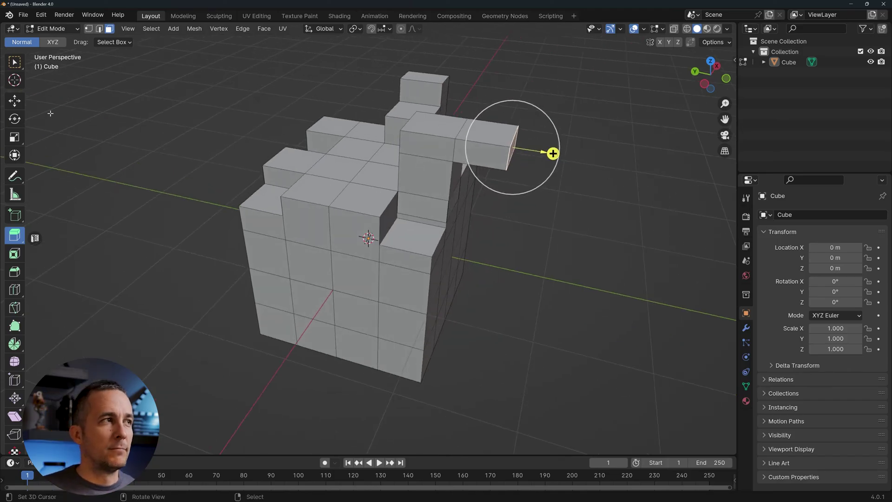
- Extrude the column's top face upward to make the column taller
key("w")
left_click(438, 125)
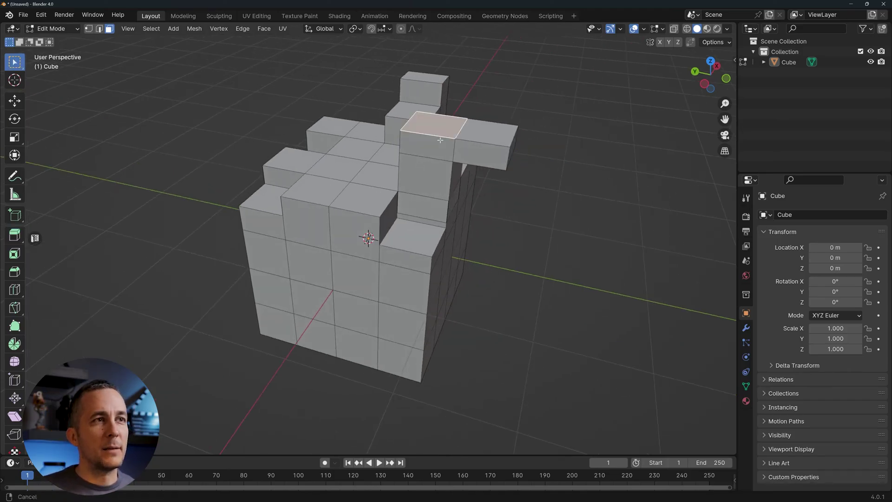
middle_click_drag(438, 126, 435, 139)
key("e")
left_click(440, 142)
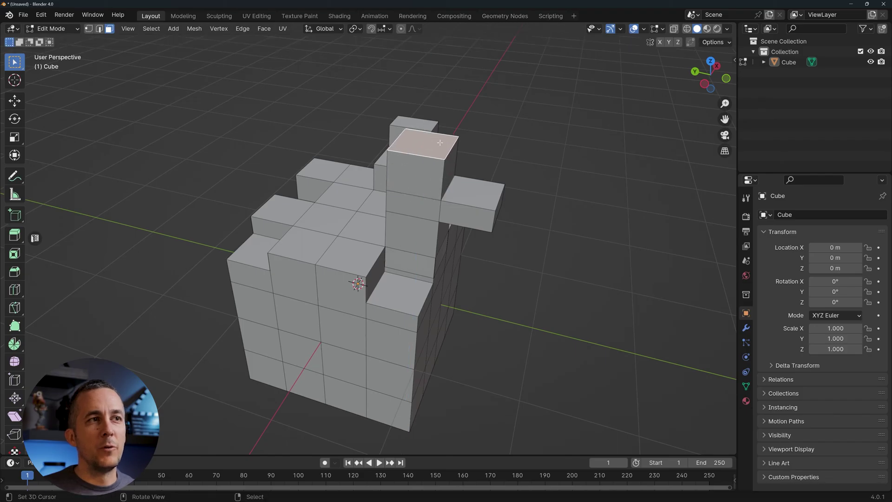
- Extrude the new upper side face of the column outward about 0.29 m, above the existing arm
left_click(452, 170)
key("e")
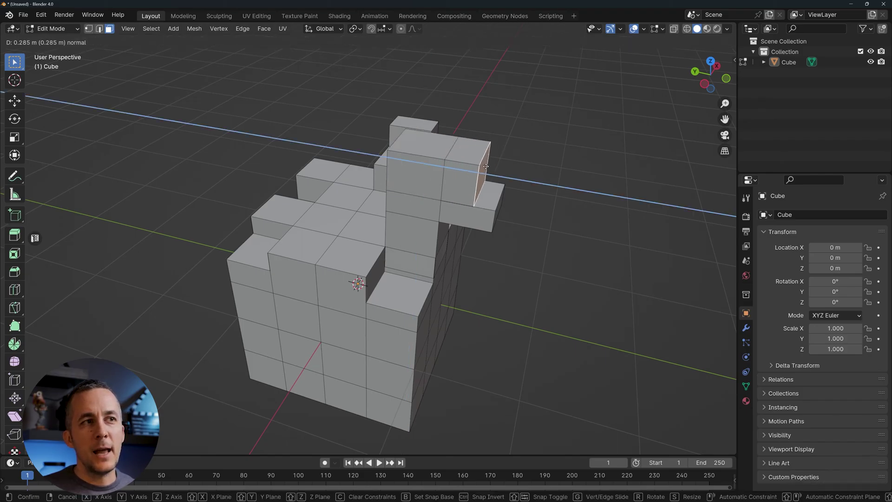
left_click(487, 172)
- Raise the column once more by extruding its top face about 0.29 m
middle_click_drag(486, 172, 418, 158)
left_click(400, 147)
key("e")
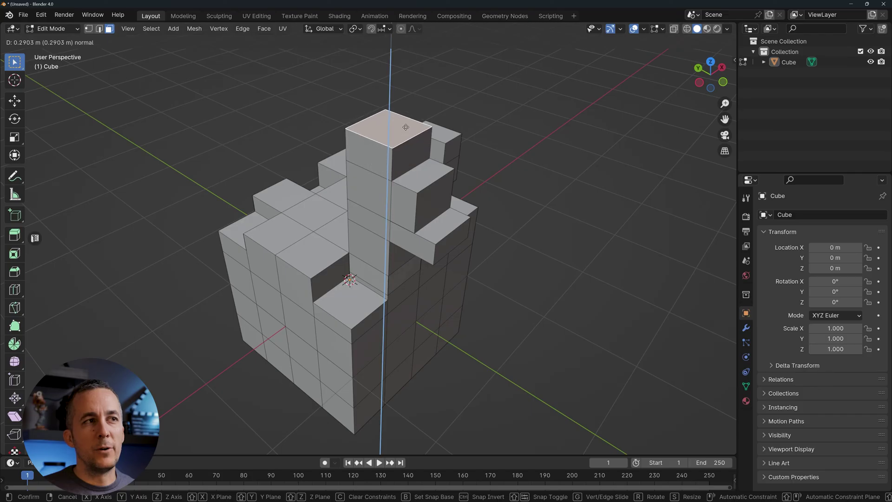
left_click(408, 128)
middle_click_drag(415, 132, 404, 147)
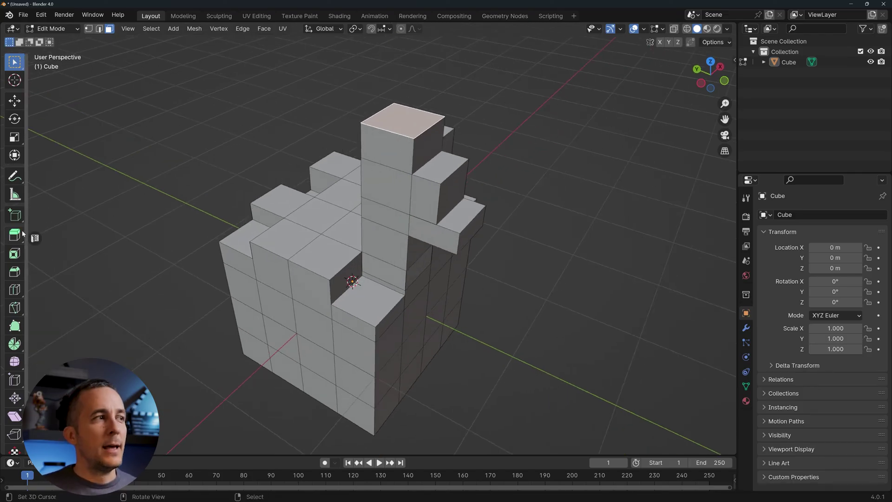
left_click_drag(14, 235, 66, 289)
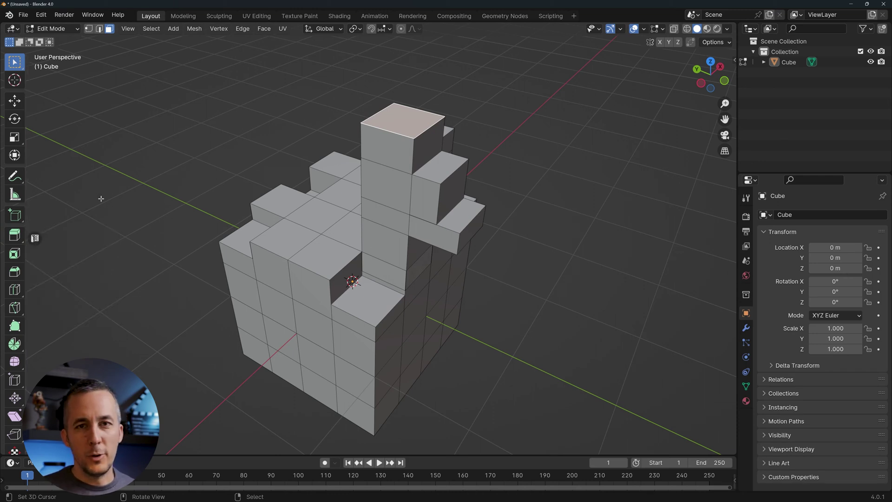
left_click(10, 236)
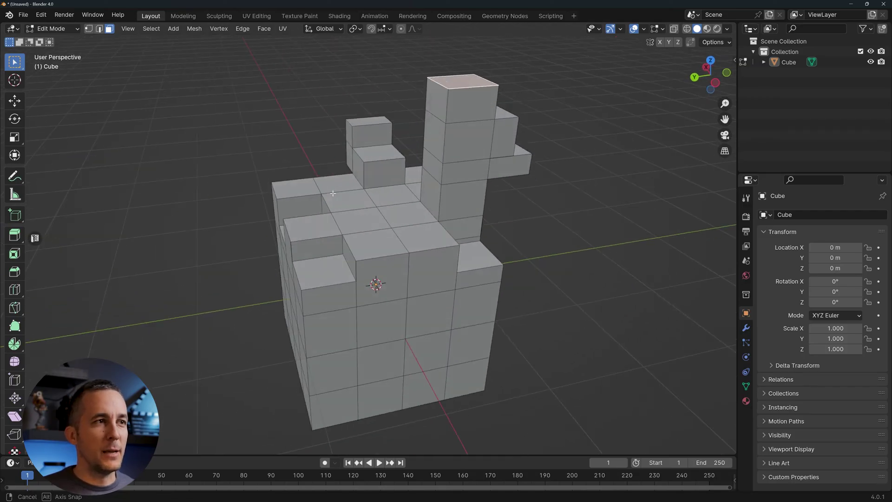
- Return to Object Mode and move the cube about -4.18 m along the X axis
key("Tab")
scroll(418, 271, "down", 3)
key("g")
key("x")
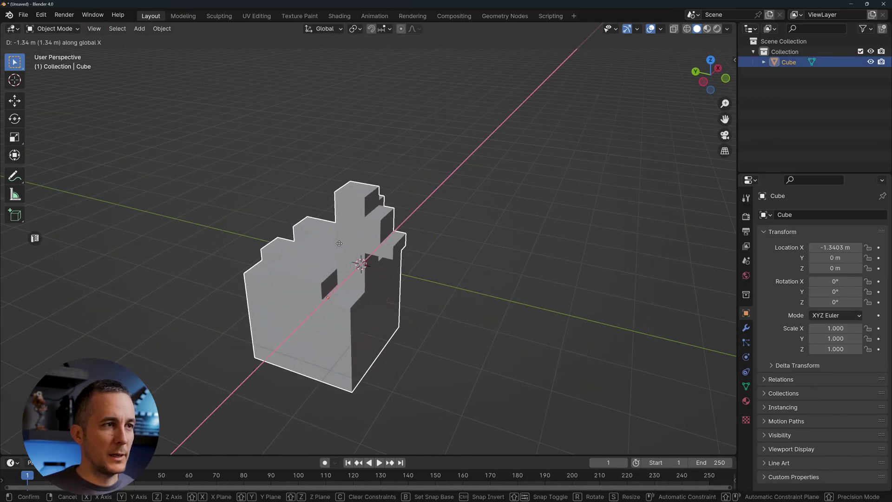
left_click(366, 239)
- Add a cylinder mesh in the cleared space at the 3D cursor
middle_click_drag(365, 239, 269, 217)
key("shift+a")
mouse_move(293, 219)
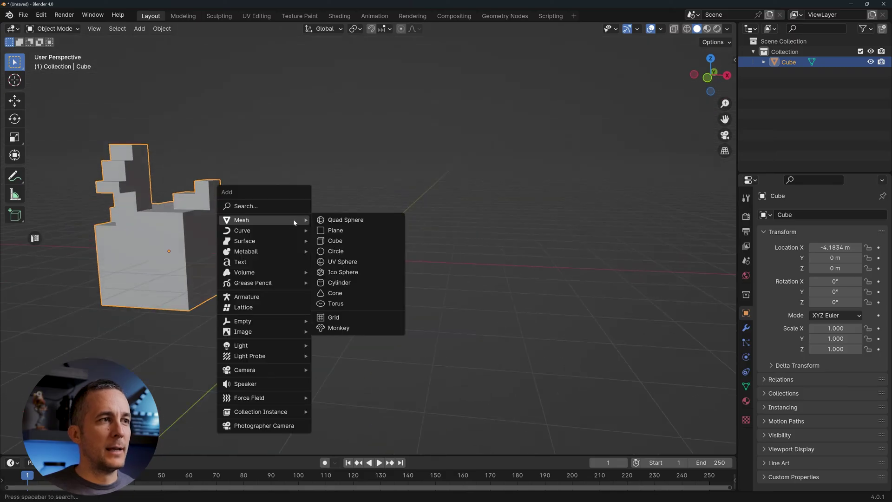
left_click(346, 285)
scroll(372, 250, "up", 2)
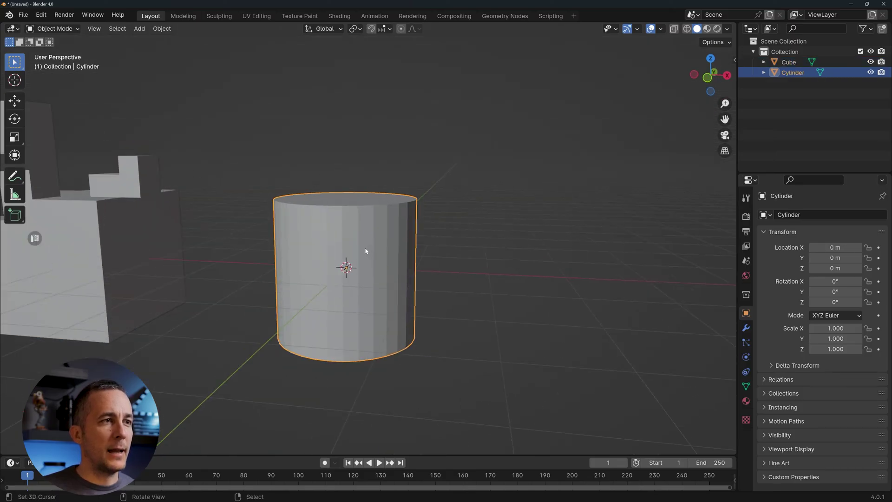
- In Edit Mode, select the cylinder's top and bottom faces and inset both to leave a thin rim
middle_click_drag(365, 247, 358, 189)
key("Tab")
left_click(365, 203)
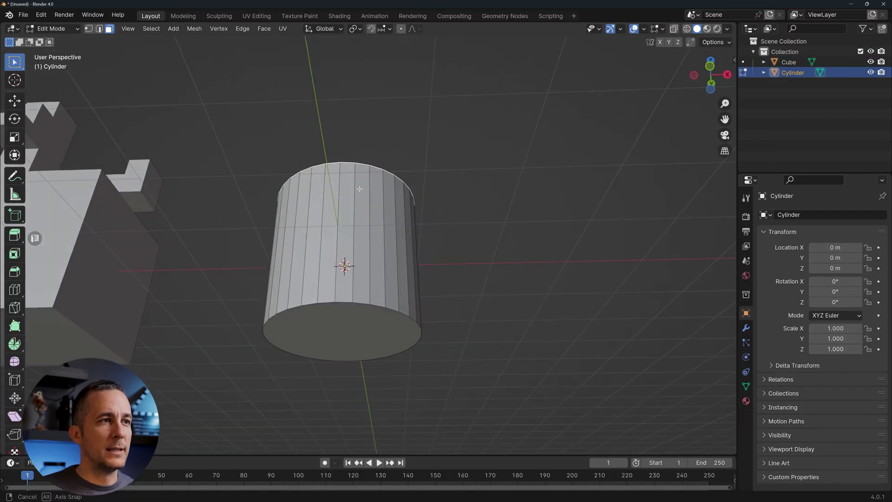
left_click(354, 329, "shift")
middle_click_drag(362, 250, 453, 246)
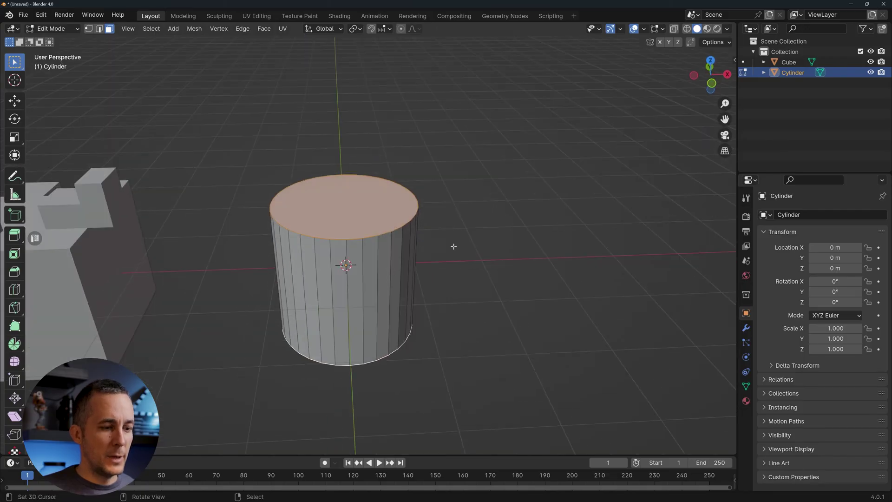
key("i")
left_click(489, 216)
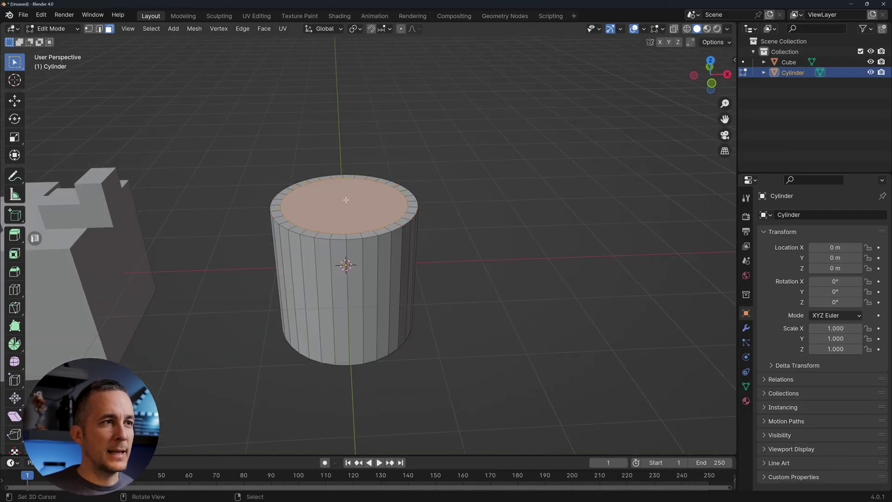
- Hollow out the cylinder by extruding only the inset top face deep inward with the Extrude Region tool
left_click(364, 198)
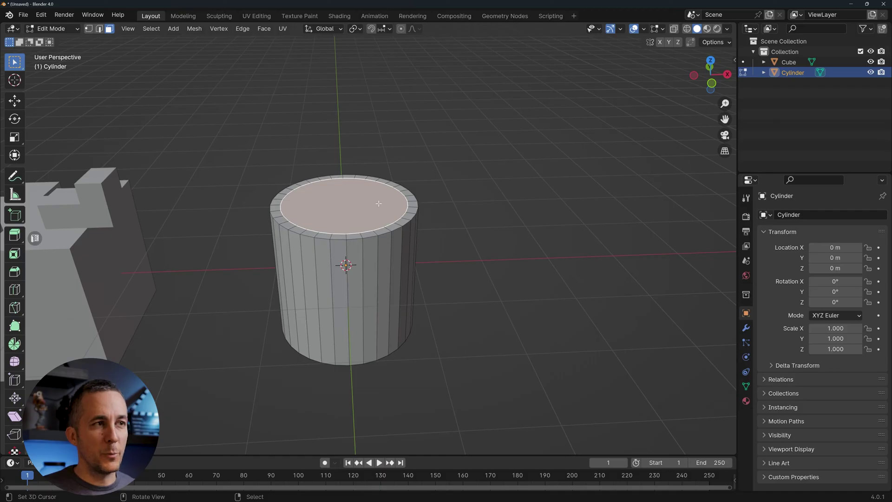
key("e")
key("Escape")
left_click(15, 234)
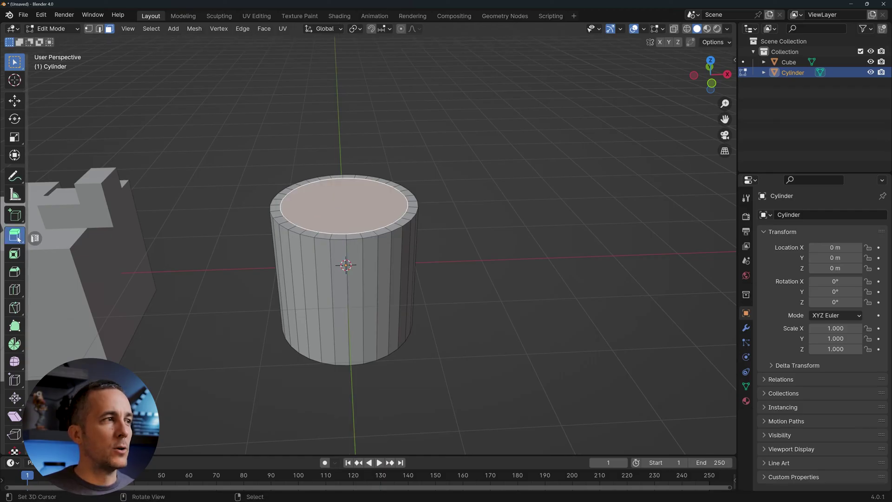
left_click_drag(343, 168, 353, 239)
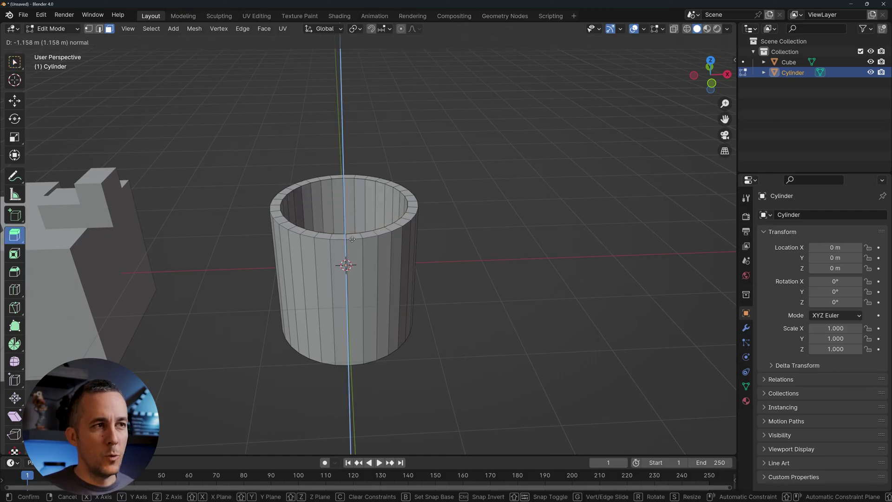
left_click_drag(354, 278, 354, 280)
- Add seven evenly spaced horizontal loop cuts around the cylinder's outer wall
mouse_move(356, 237)
middle_mouse_down()
mouse_move(365, 253)
mouse_move(355, 170)
mouse_move(367, 241)
middle_mouse_up()
key("ctrl+r")
scroll(364, 245, "up", 6)
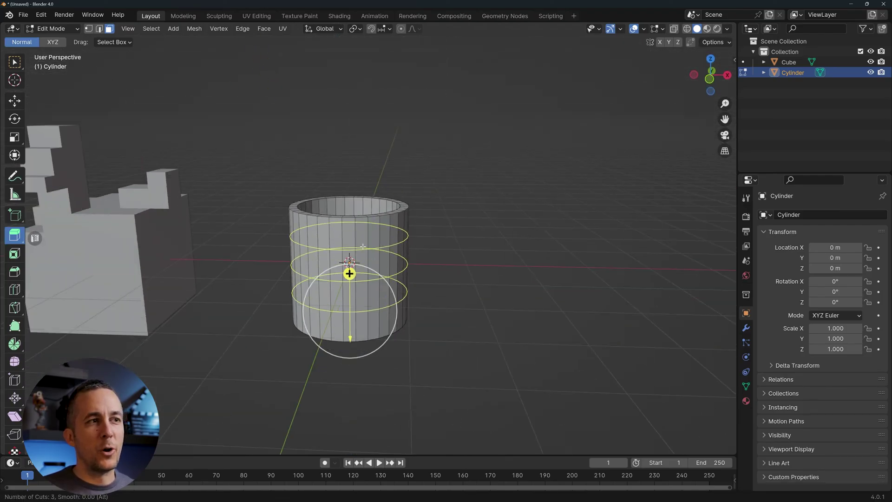
left_click(349, 273)
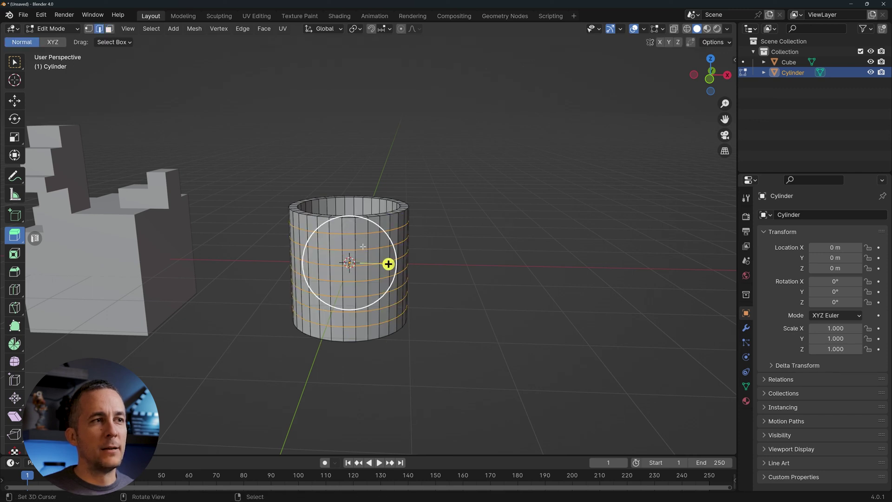
- In right view and face select mode, select the two adjacent middle wall faces in the second row below the rim
middle_click_drag(389, 265, 370, 265)
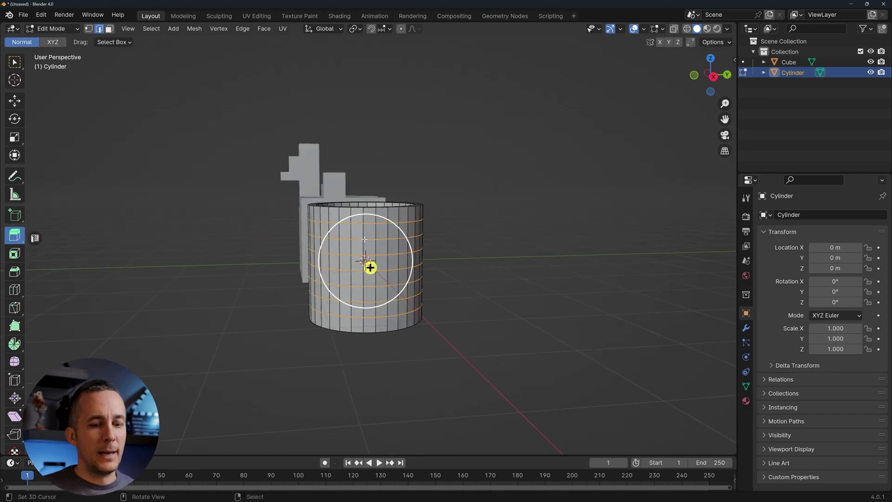
key("KP_3")
right_click(368, 226)
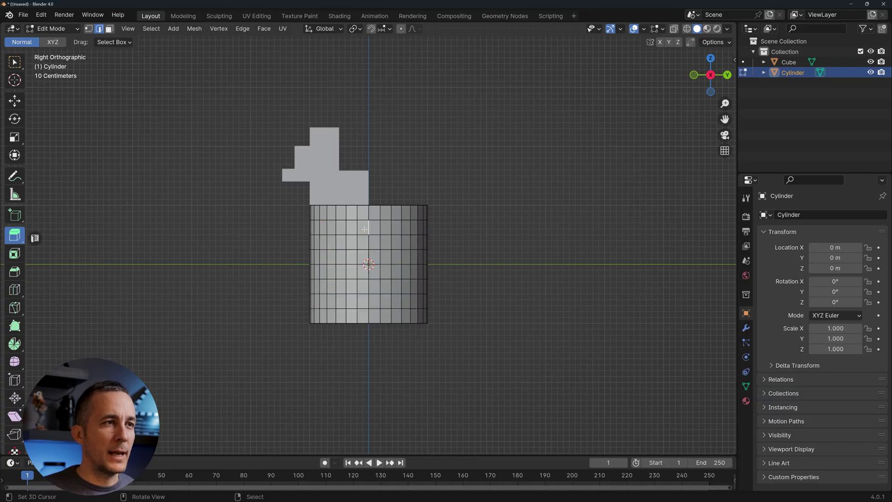
key("Tab")
key("Tab")
left_click(415, 236)
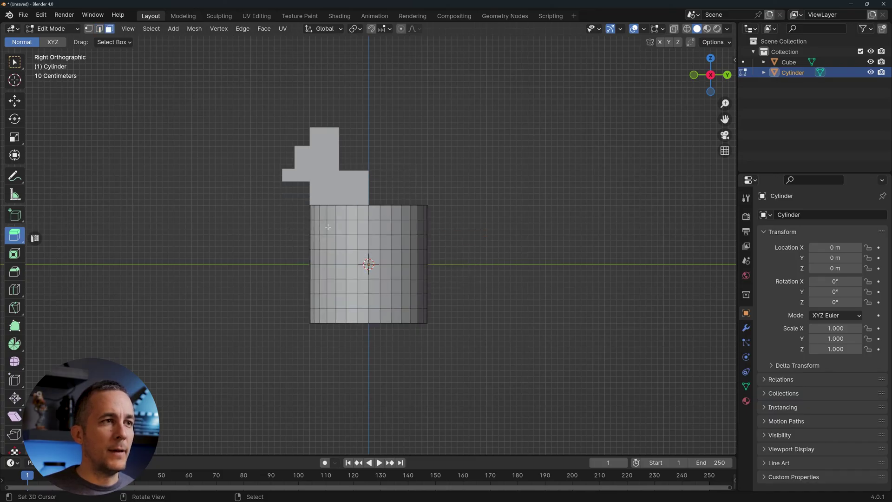
key("c")
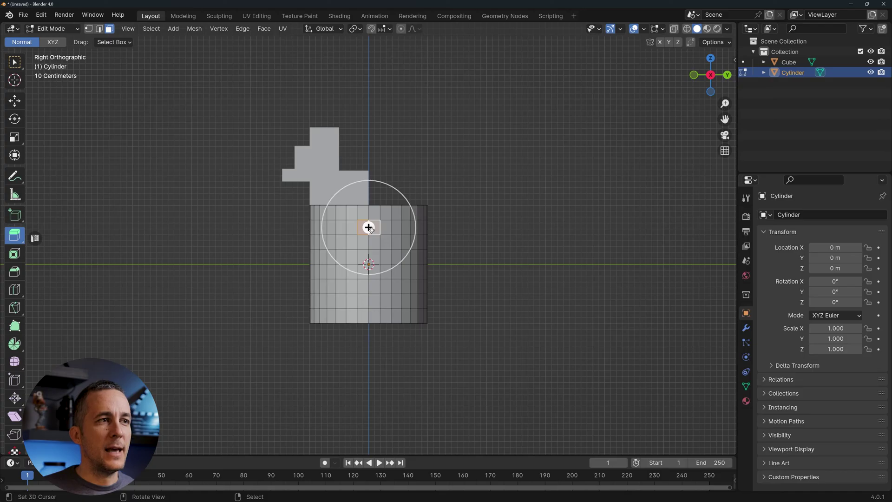
- In front view, use Extrude to Cursor to extend the two selected faces into a curved cup handle bending back to the wall
key("KP_1")
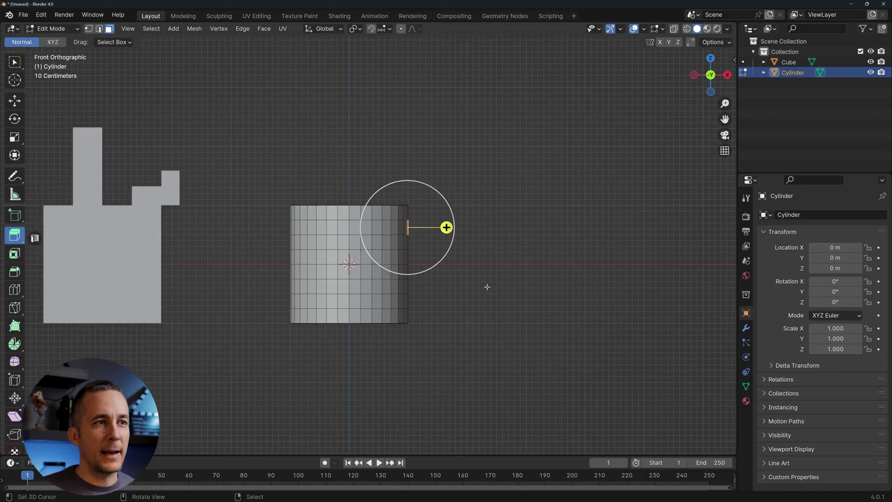
left_click(14, 236)
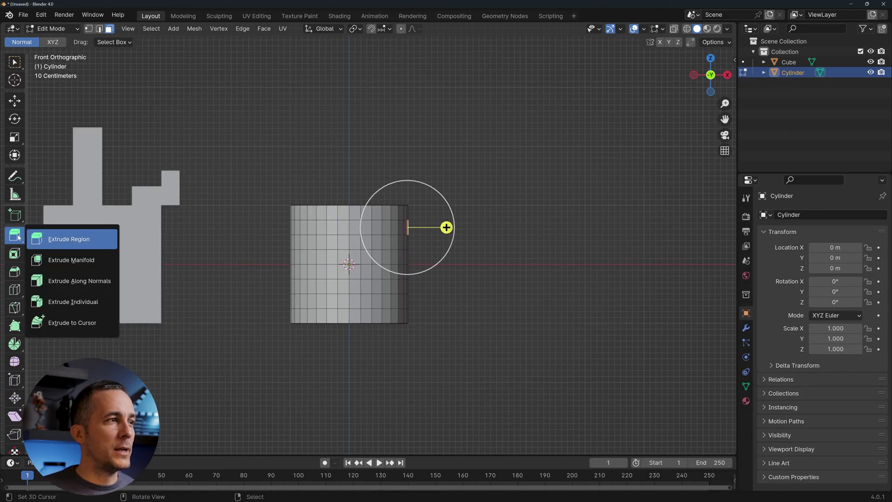
left_click(84, 329)
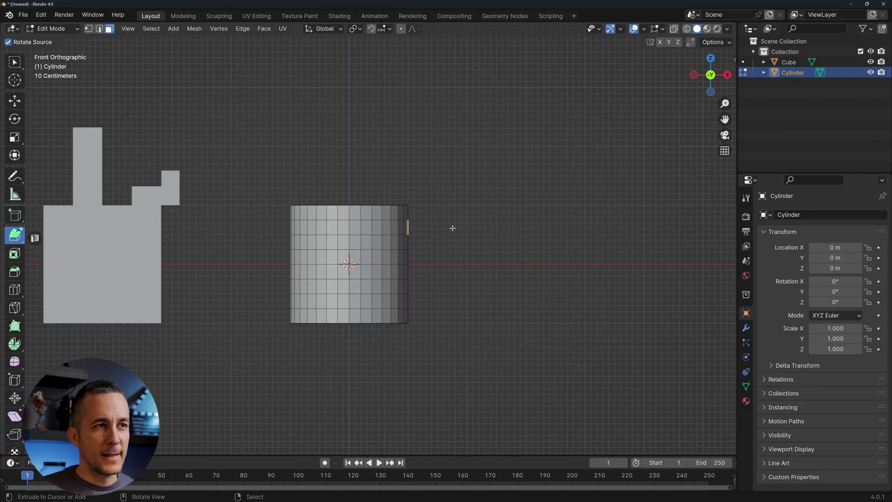
left_click(431, 236)
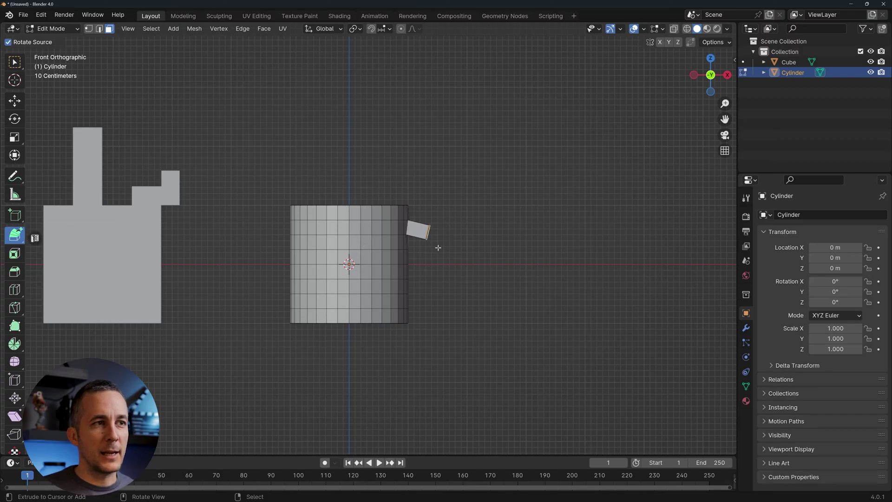
left_click(438, 249)
left_click(437, 276)
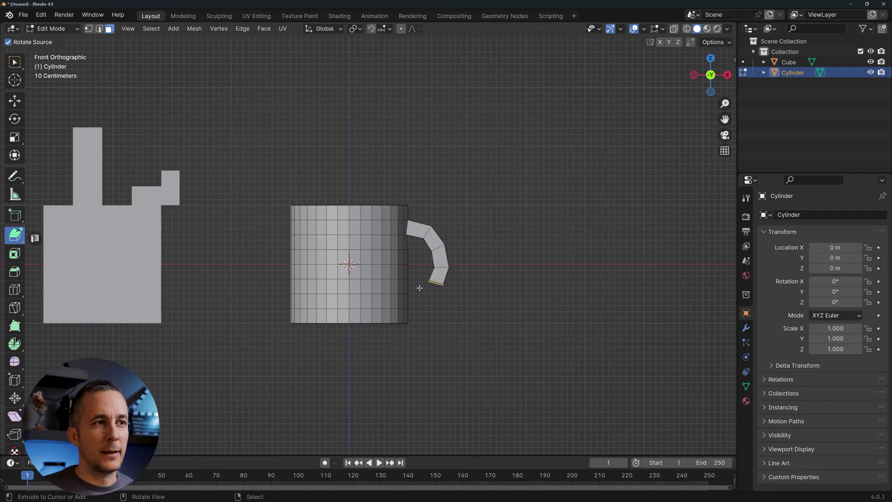
left_click(420, 288)
mouse_move(472, 264)
middle_mouse_down()
mouse_move(243, 249)
mouse_move(460, 271)
mouse_move(462, 255)
middle_mouse_up()
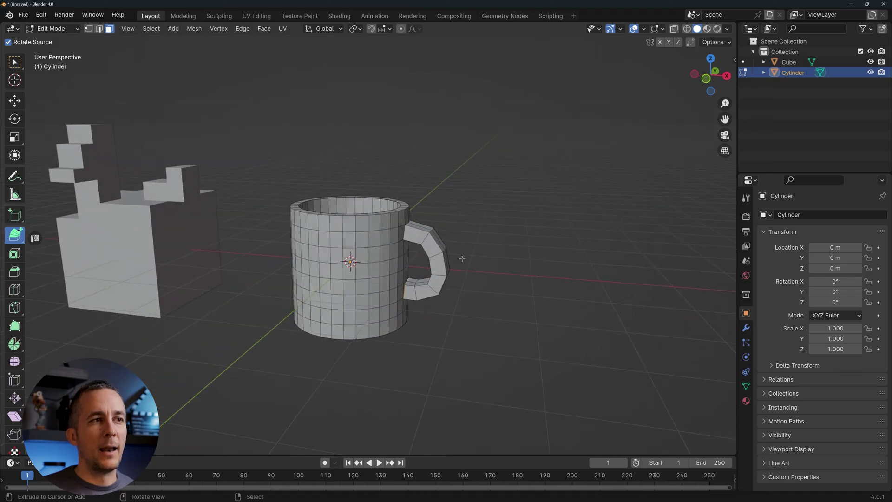
- Return to Object Mode, add level 2 subdivision to the cup and inspect the smoothed shape and handle
key("Tab")
key("ctrl+2")
middle_click_drag(377, 226, 220, 183)
scroll(315, 288, "up", 5)
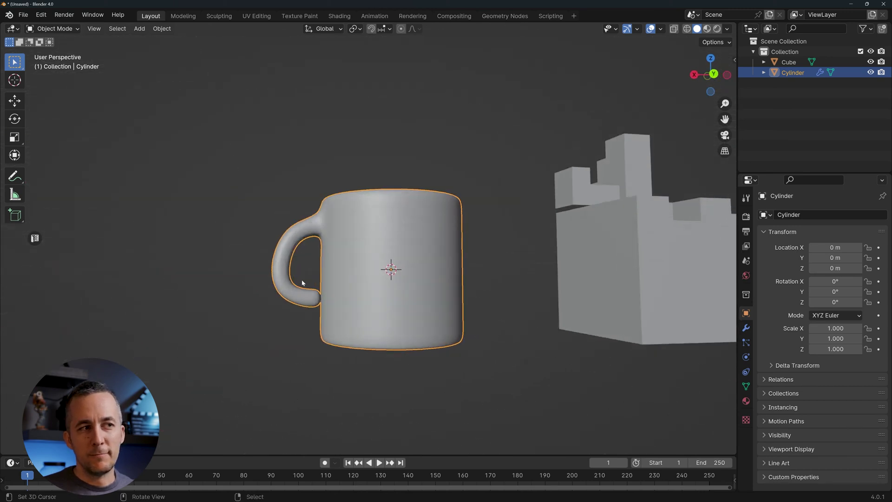
middle_click_drag(282, 334, 444, 301)
scroll(472, 333, "down", 3)
- Undo the subdivision and all handle extrusions, back to the plain hollow cylinder with its loop cuts
key("ctrl+z")
key("ctrl+z")
key("ctrl+z")
key("ctrl+z")
key("ctrl+z")
key("ctrl+z")
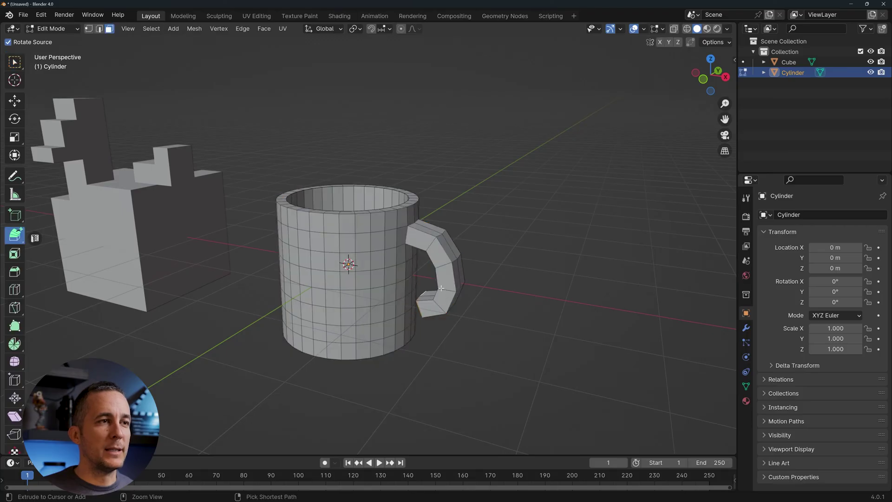
middle_click_drag(458, 251, 38, 217)
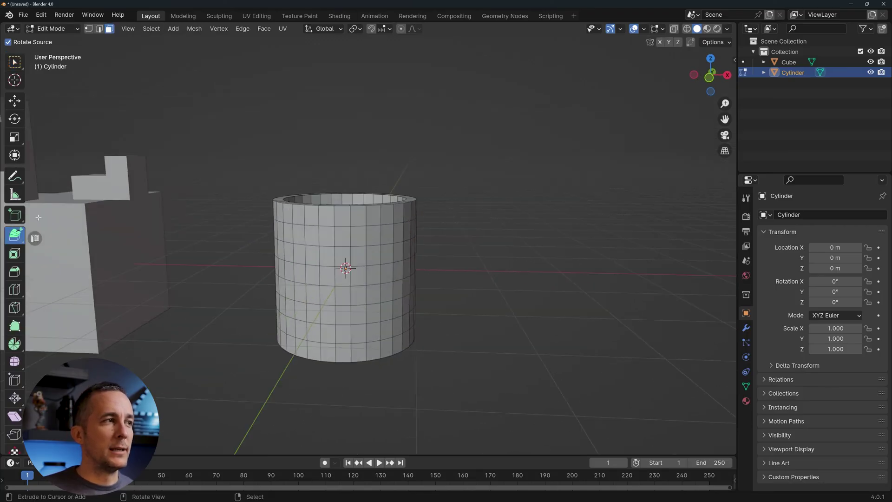
- With Extrude to Cursor in perspective view, extend an upper wall face outward and then upward in two segments
left_click(13, 238)
left_click(83, 333)
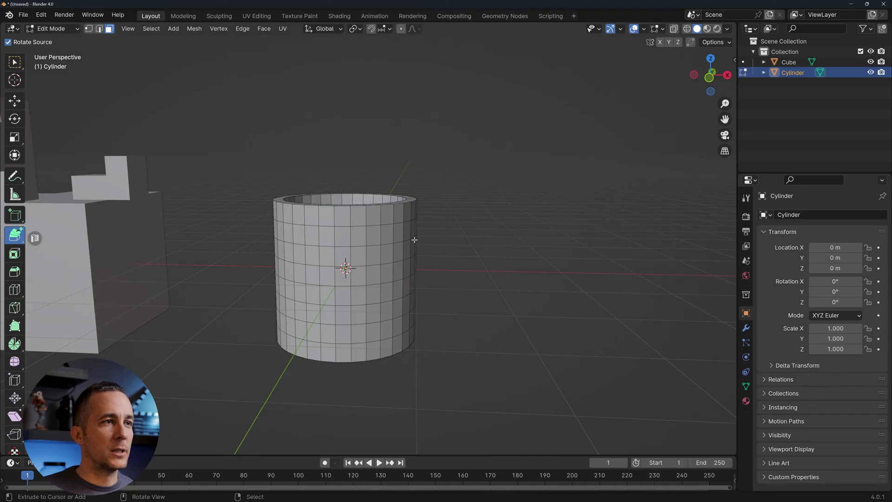
right_click(373, 235)
middle_click_drag(374, 235, 480, 227)
left_click(494, 225)
left_click(480, 186)
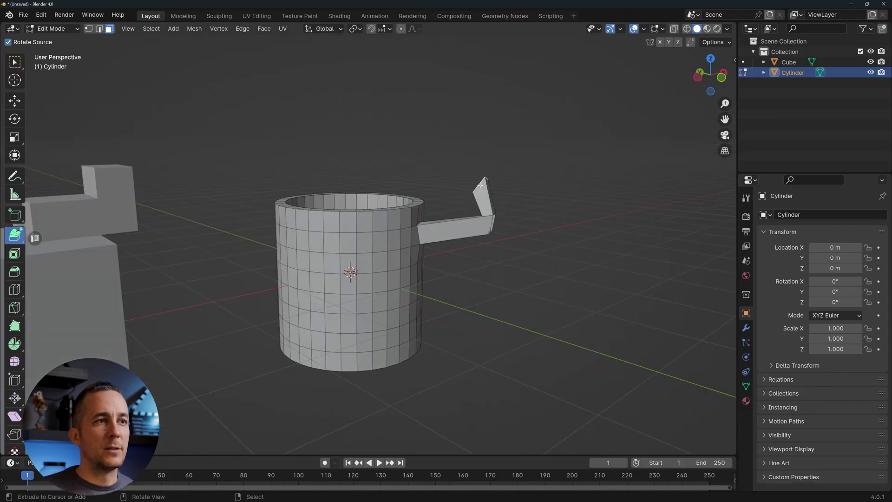
- Continue extruding the free end to the cursor, winding it above the cylinder and back down beside it
left_click(437, 140)
left_click(359, 125)
left_click(329, 127)
left_click(344, 73)
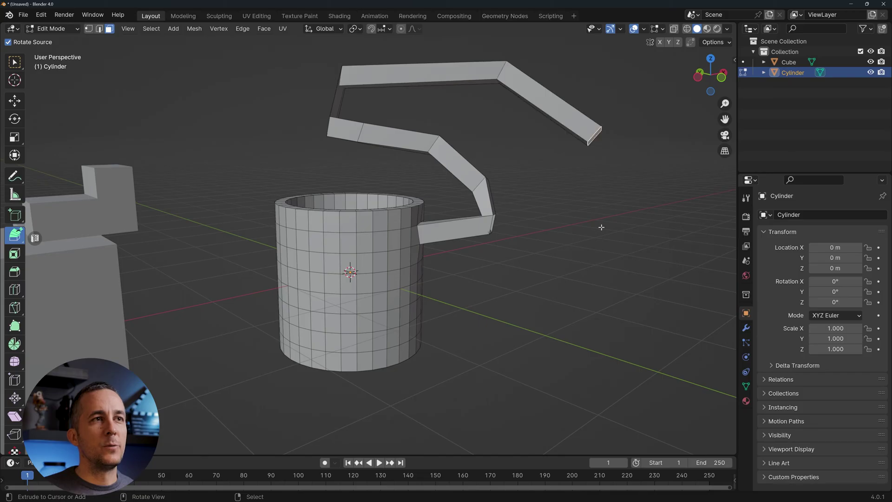
left_click(602, 227)
left_click(551, 305)
left_click(481, 329)
middle_click_drag(490, 279, 388, 285)
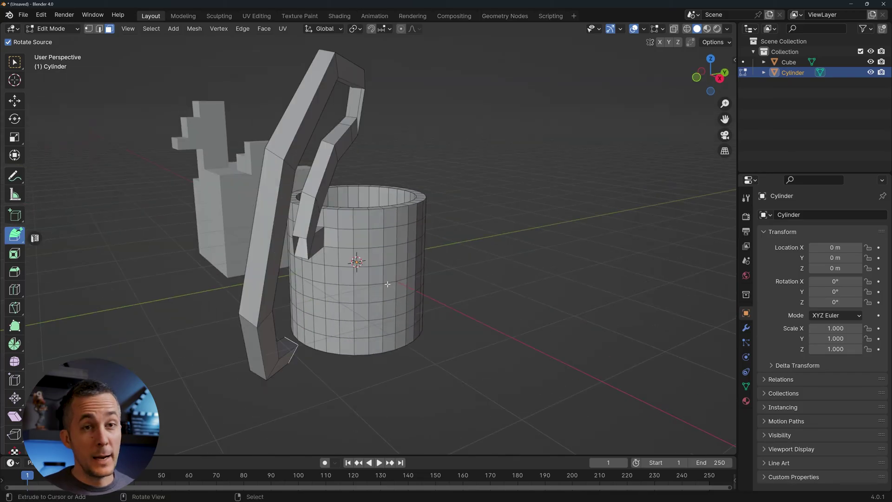
- Undo all Extrude to Cursor segments, back to the plain hollow cylinder
key("ctrl+z")
key("ctrl+z")
key("ctrl+z")
key("ctrl+z")
key("ctrl+z")
key("ctrl+z")
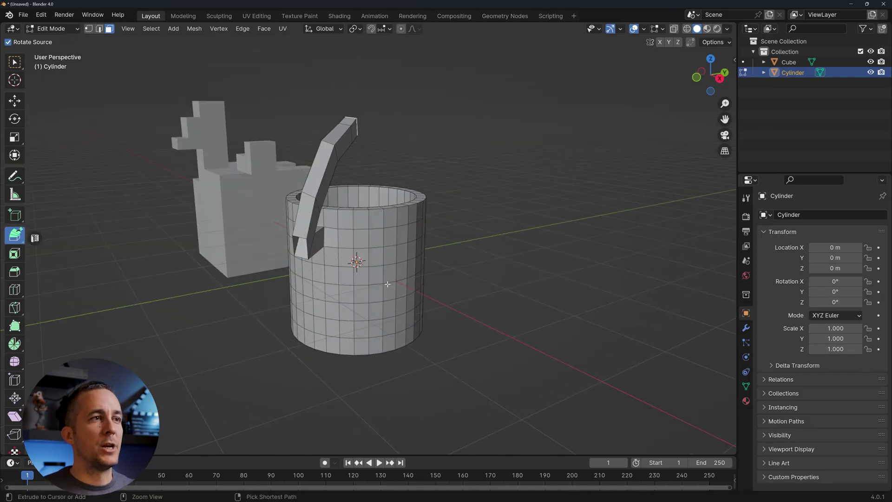
key("ctrl+z")
key("ctrl+z")
key("ctrl+z")
key("ctrl+z")
- Select three adjacent faces in the second row from the rim on the cylinder's outer wall
middle_click_drag(388, 284, 427, 264)
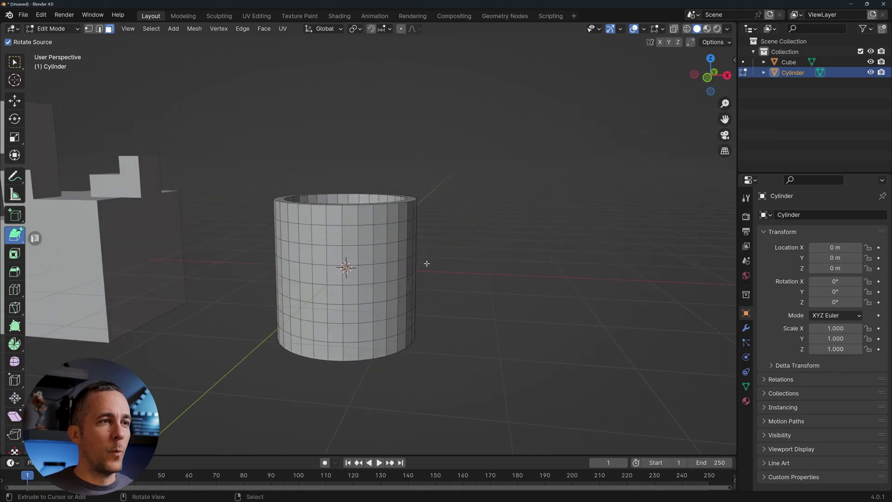
right_click(354, 238)
right_click(365, 236, "shift")
right_click(380, 236, "shift")
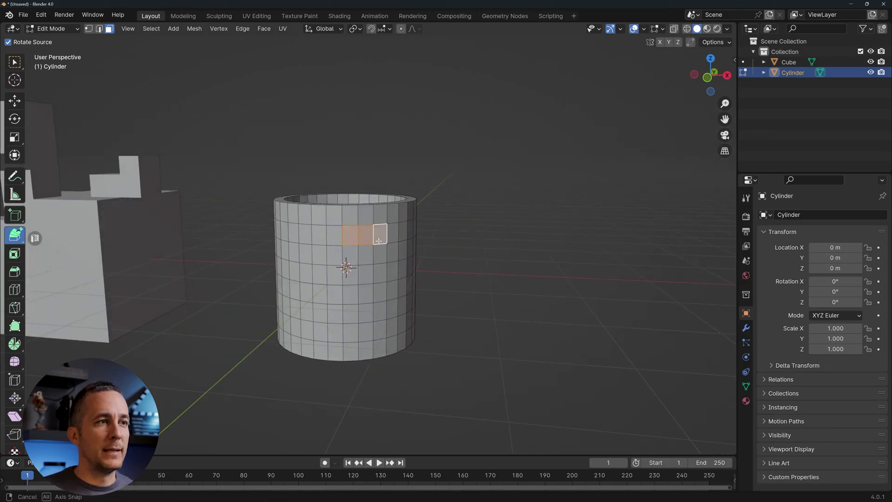
middle_click_drag(377, 235, 391, 255)
- Try a regular extrusion of the three selected wall faces outward, and undo it
key("e")
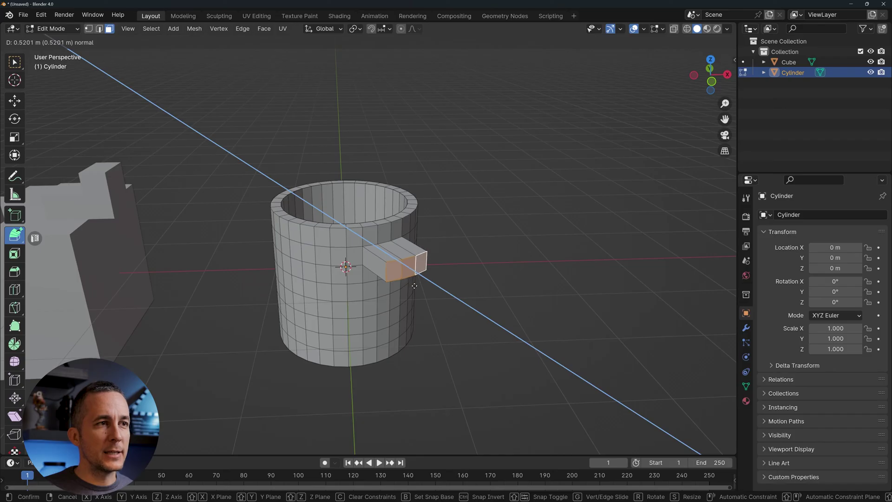
left_click(423, 299)
middle_click_drag(422, 299, 385, 298)
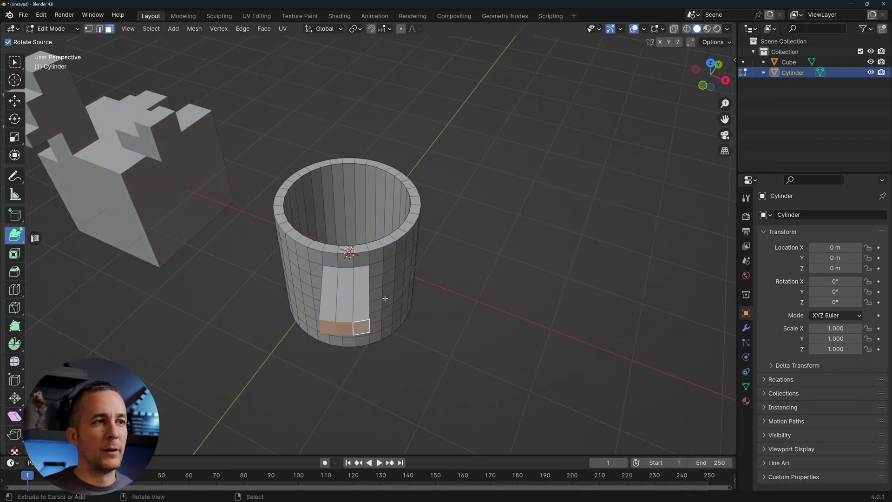
key("ctrl+z")
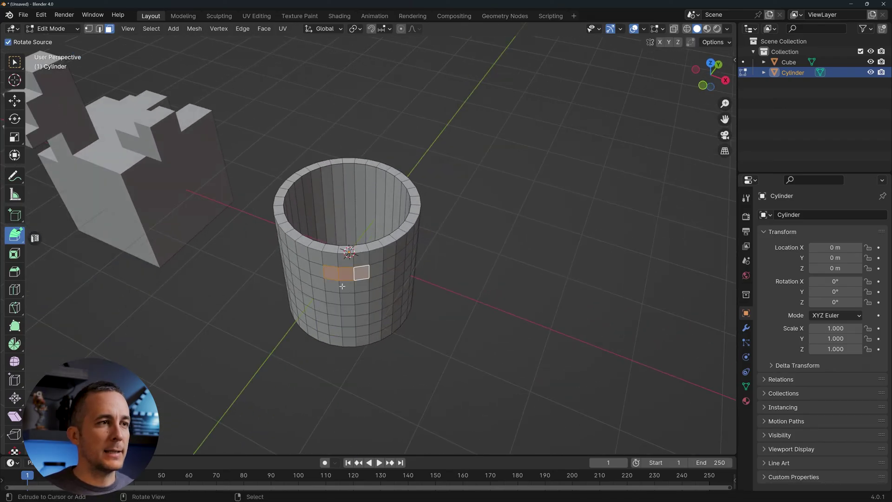
- Extrude the three selected wall faces outward as a widening block with Extrude Along Normals
left_click(15, 236)
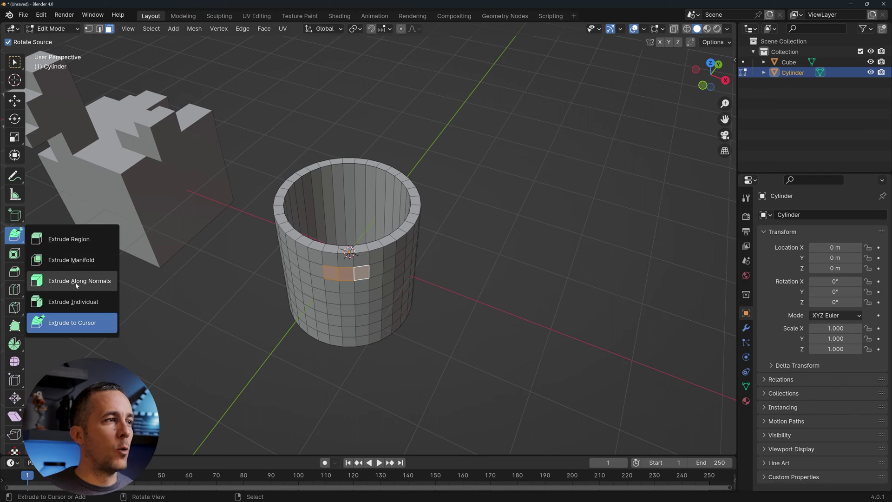
left_click(74, 281)
middle_click_drag(372, 326, 395, 325)
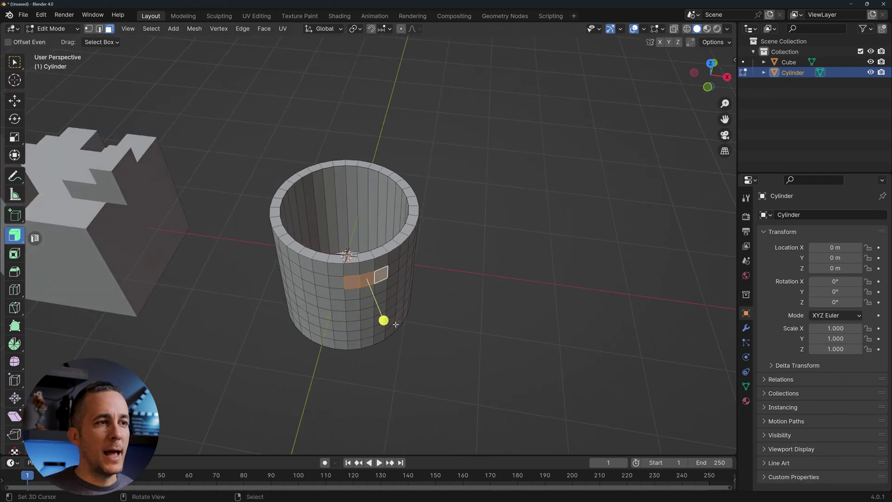
left_click_drag(384, 321, 369, 282)
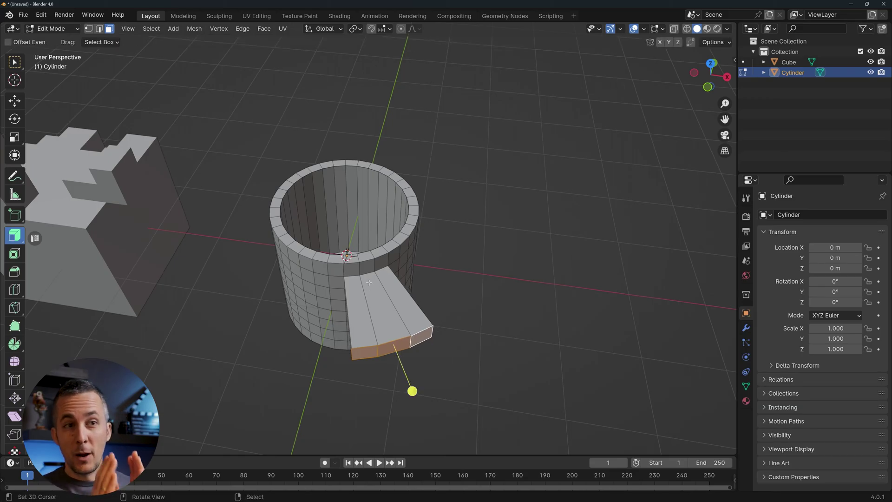
middle_click_drag(361, 282, 365, 240)
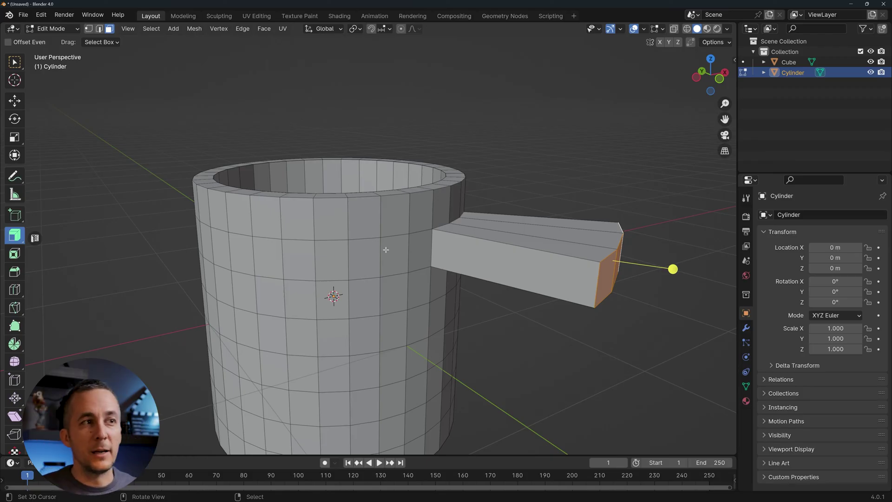
middle_click_drag(421, 254, 406, 269)
scroll(407, 270, "down", 3)
middle_click_drag(511, 282, 498, 297)
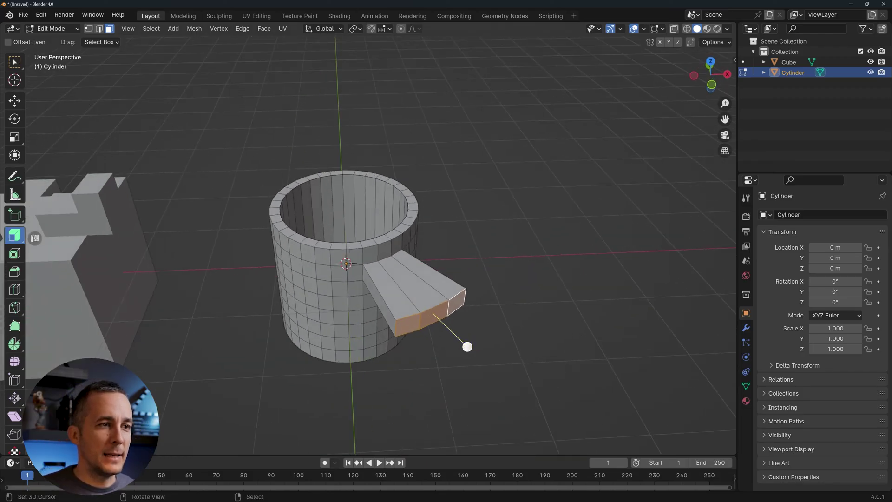
- Add a second segment along the normals to the flared block, and undo both extrusions
left_click_drag(468, 346, 441, 297)
scroll(440, 297, "down", 3)
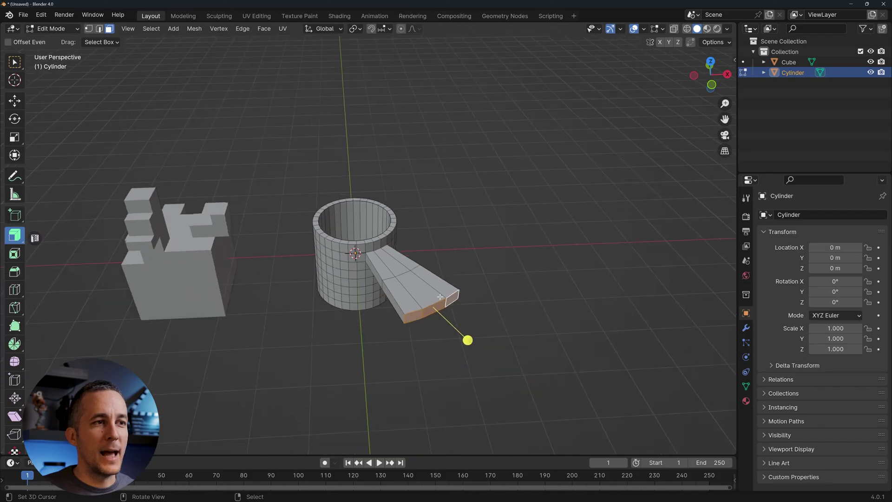
middle_click_drag(440, 296, 399, 298)
scroll(399, 297, "up", 2)
key("ctrl+z")
key("ctrl+z")
- Pull the three selected wall faces outward as separate fingers with Extrude Individual
middle_click_drag(117, 260, 141, 261)
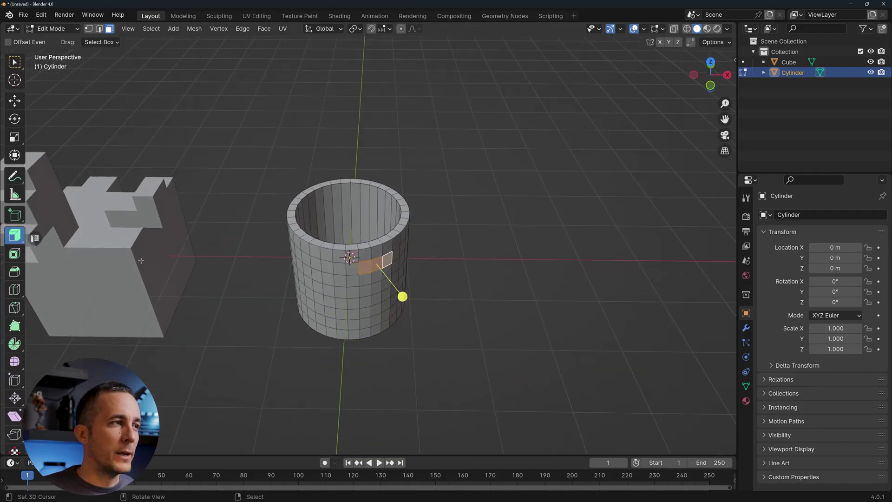
left_click(15, 235)
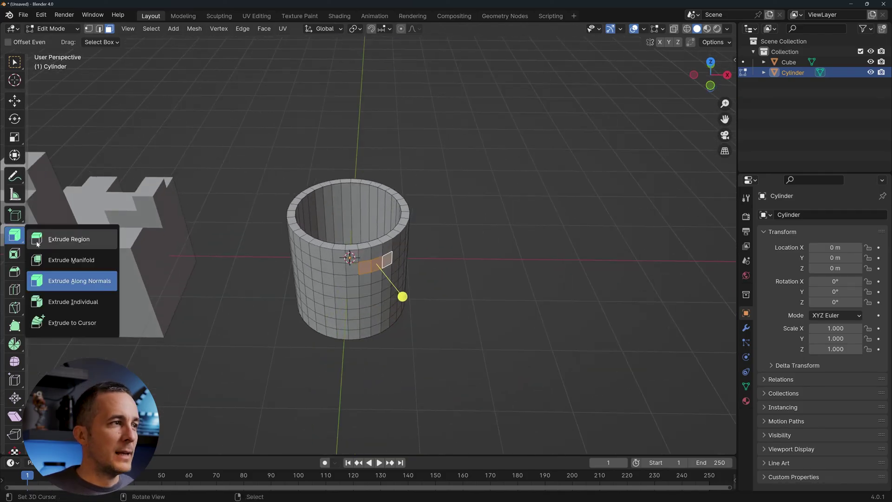
left_click(81, 302)
scroll(334, 311, "up", 2)
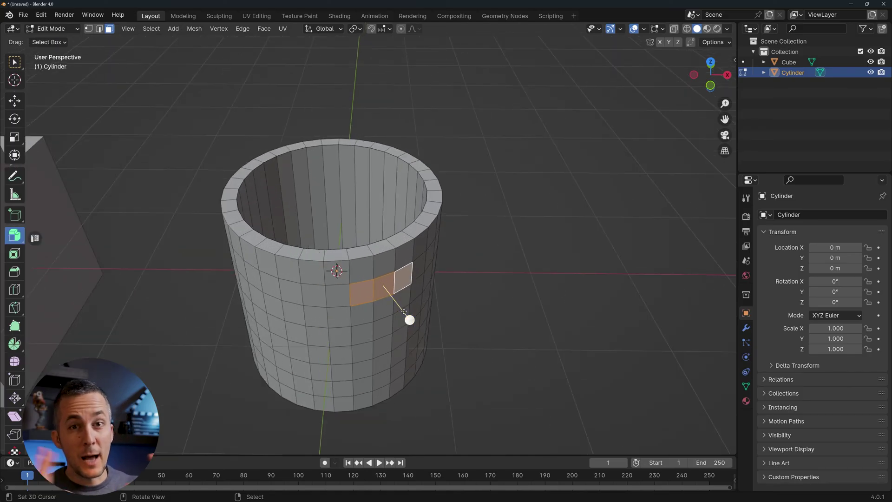
left_click_drag(410, 320, 463, 390)
middle_click_drag(365, 281, 344, 297)
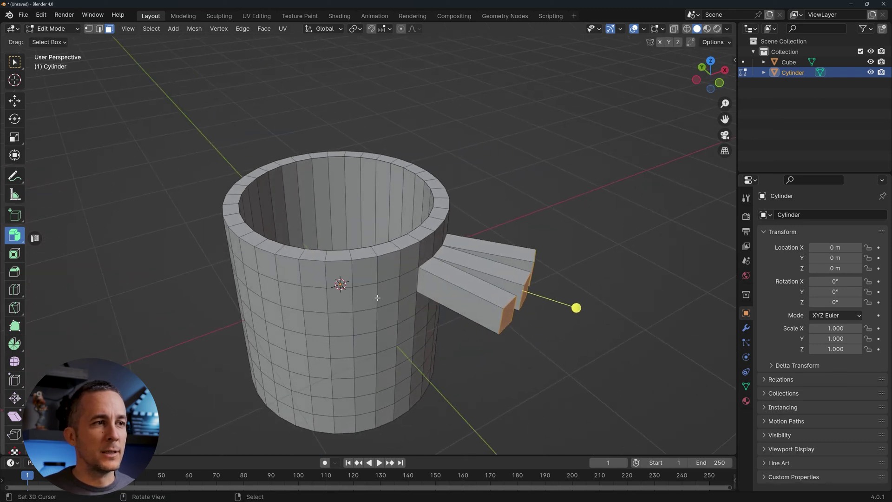
- Select three neighbouring wall faces beside the fingers and extrude them outward as one flared block with Extrude Along Normals
left_click(339, 300, "shift")
left_click(364, 298, "shift")
left_click(381, 296, "shift")
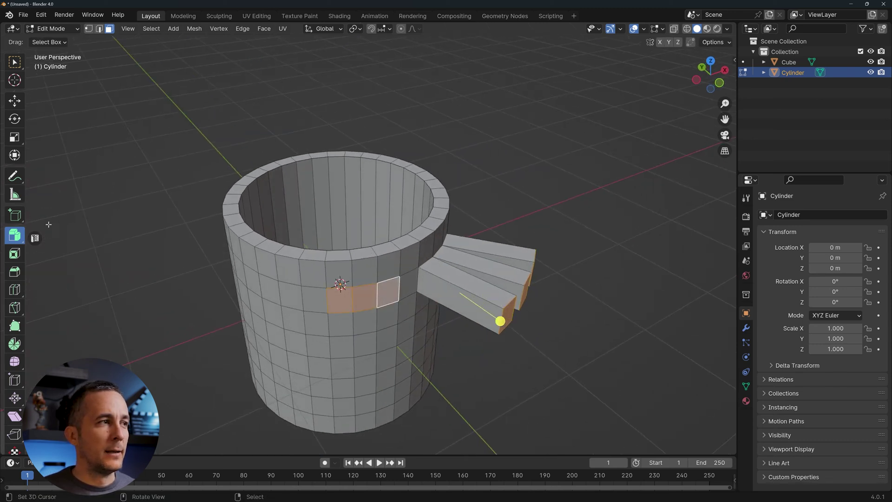
left_click_drag(14, 236, 56, 281)
left_click(65, 281)
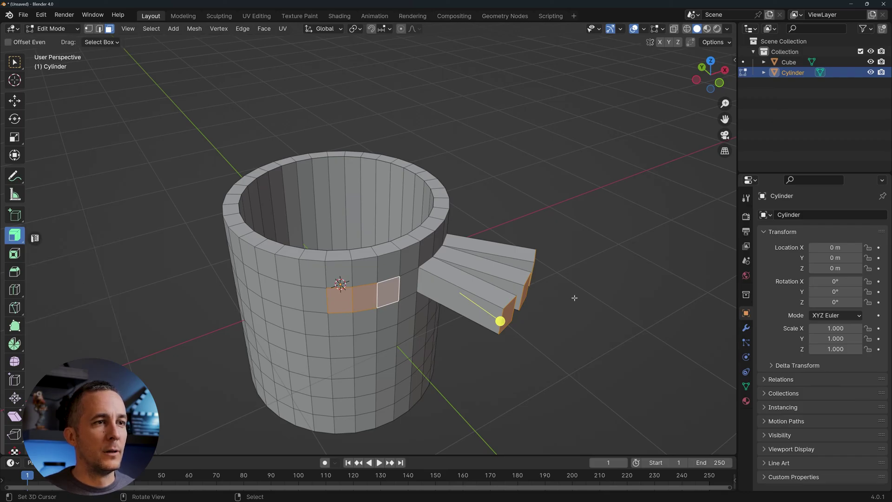
right_click(385, 297)
right_click(367, 298, "shift")
right_click(340, 298, "shift")
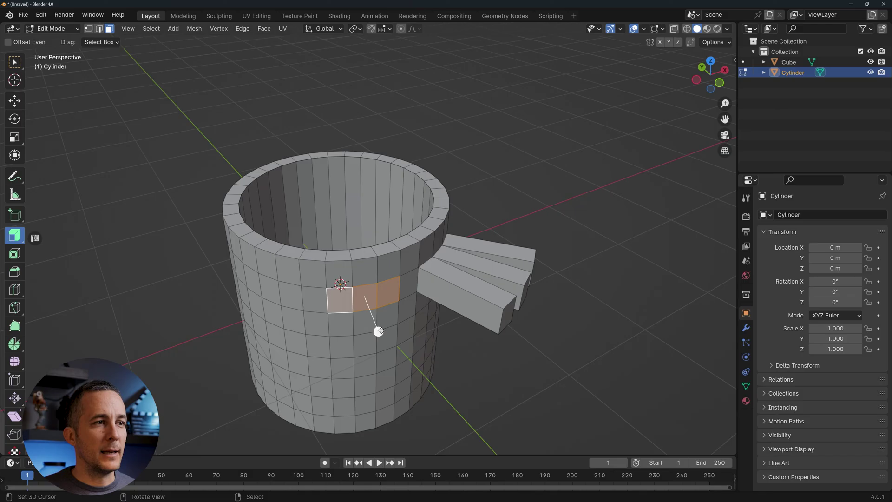
left_click_drag(379, 330, 371, 286)
middle_click_drag(472, 289, 371, 298)
scroll(410, 290, "down", 2)
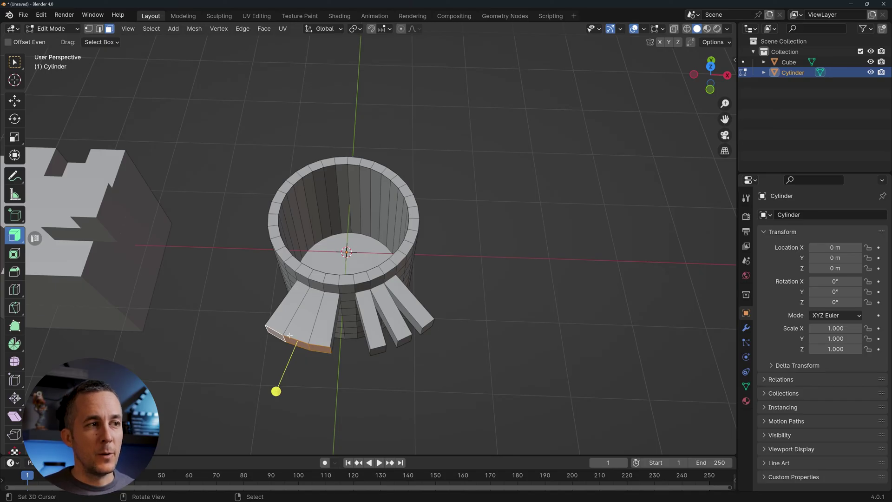
middle_click_drag(434, 320, 406, 344)
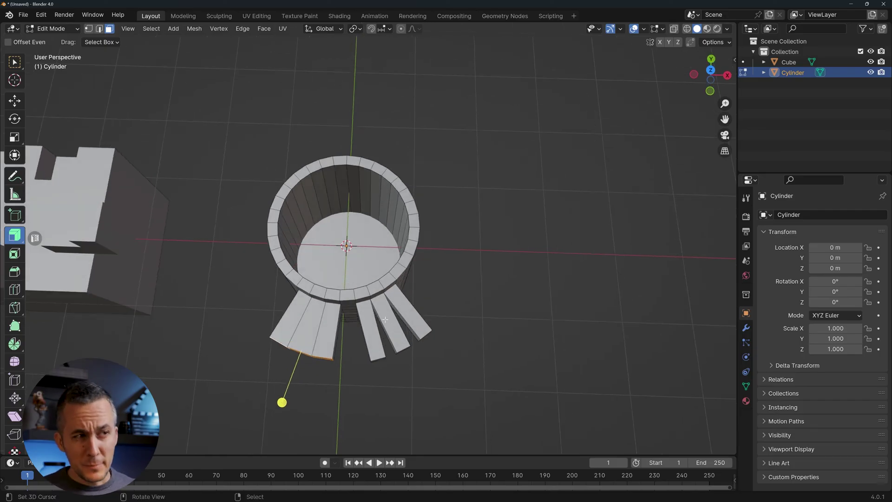
- Select a row of four adjacent faces below the rim on an untouched stretch of the cylinder's outer wall
middle_click_drag(360, 314, 193, 239)
scroll(280, 235, "up", 3)
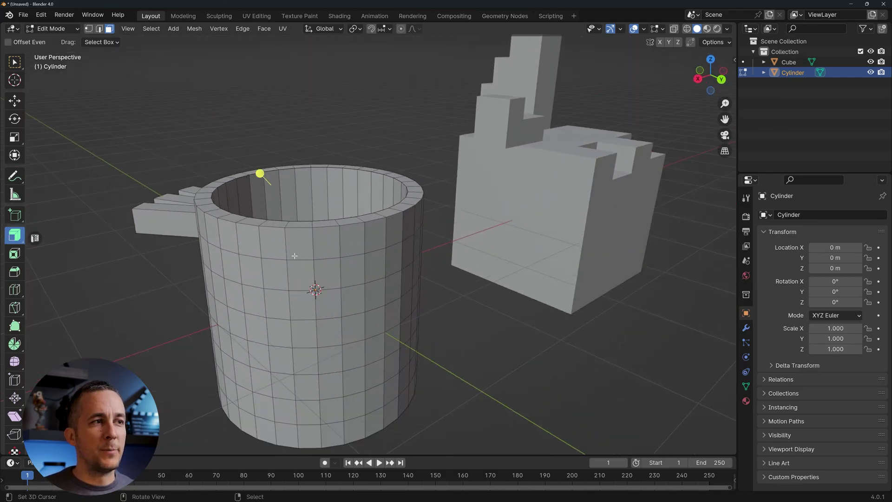
key("alt+e")
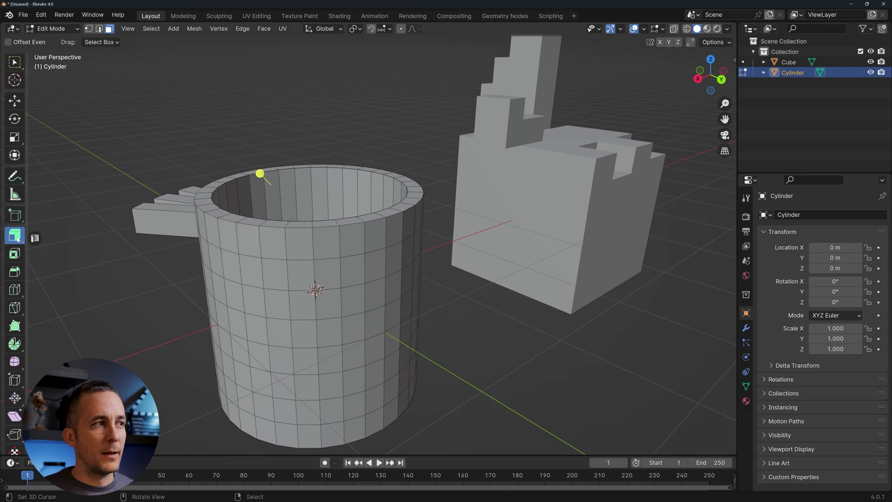
left_click_drag(15, 236, 48, 236)
left_click(73, 285)
scroll(290, 253, "up", 2)
middle_click_drag(290, 258, 303, 250)
scroll(302, 251, "down", 1)
scroll(299, 250, "down", 2)
left_click(292, 251)
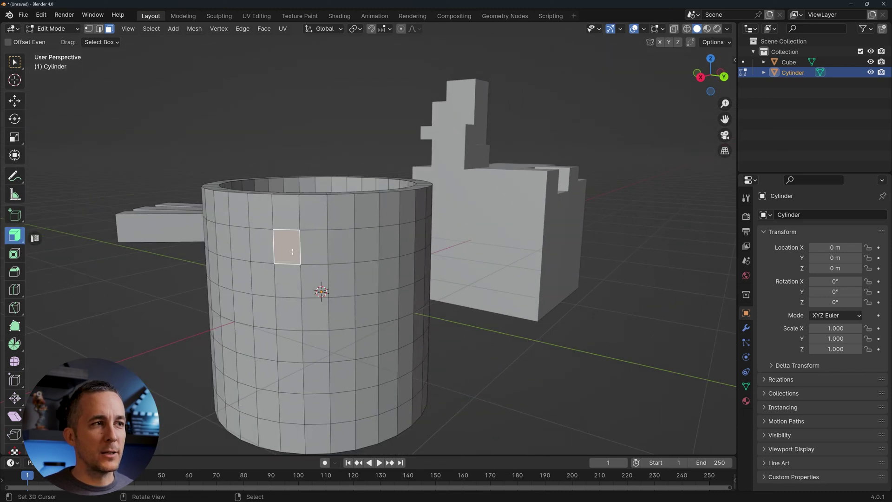
left_click(319, 252, "shift")
left_click(342, 259, "shift")
- Extrude the four faces outward with Extrude Individual Faces, and extrude a second segment on each finger
key("alt+e")
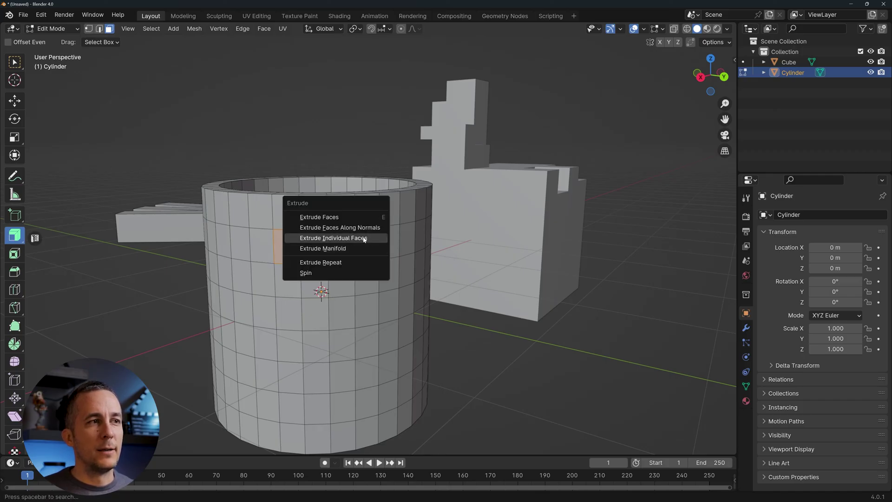
left_click(364, 238)
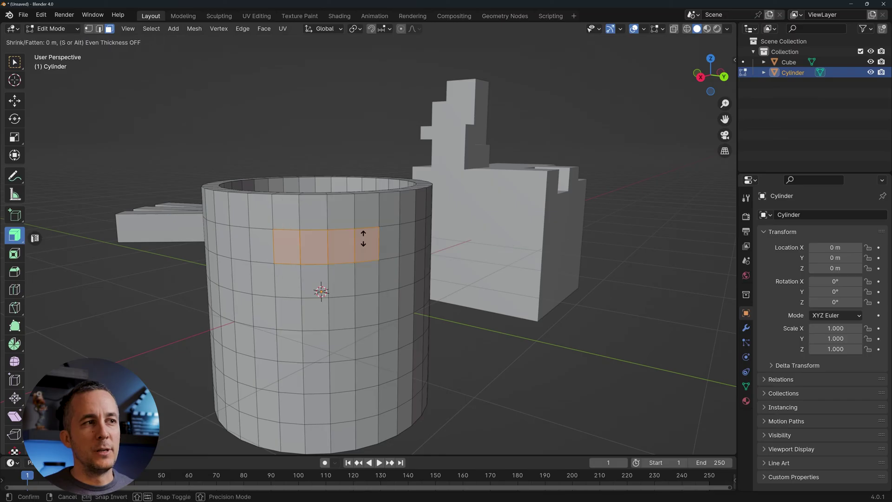
left_click(370, 186)
key("alt+e")
left_click(355, 223)
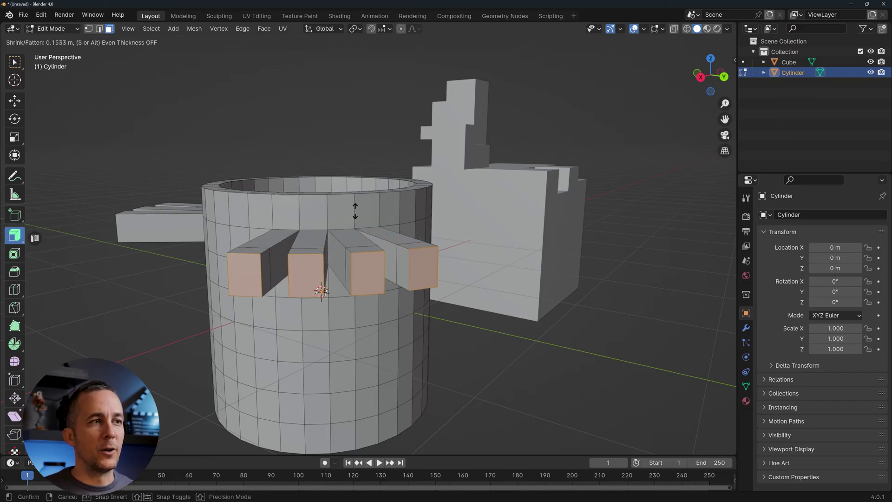
left_click(356, 173)
middle_click_drag(356, 173, 347, 333)
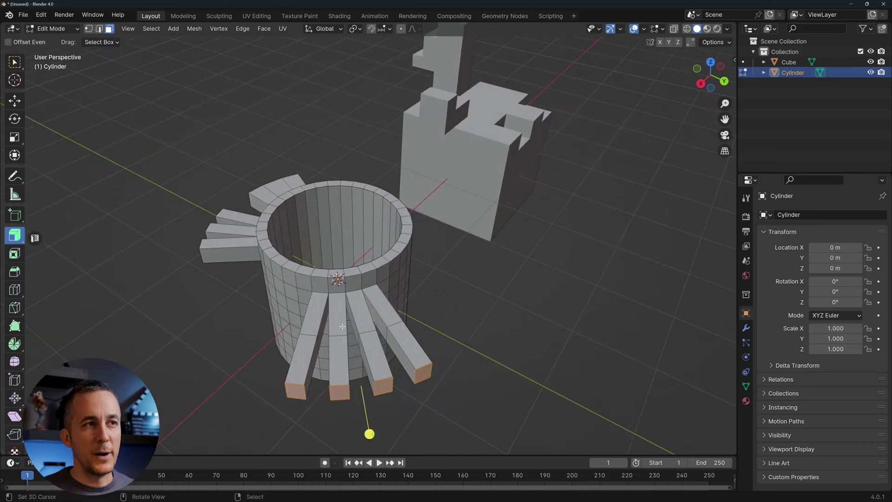
- Switch from the cylinder to editing the cube and select an upper side face next to a vertical corner
middle_click_drag(445, 202, 338, 198)
middle_click_drag(530, 320, 258, 177, "shift")
key("Tab")
right_click(298, 172)
key("Tab")
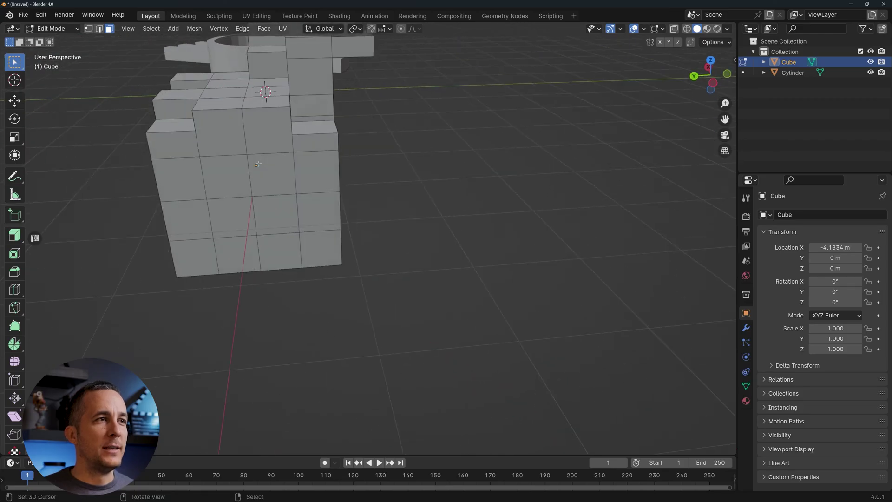
middle_click_drag(283, 119, 425, 267, "shift")
scroll(423, 267, "up", 3)
middle_click_drag(472, 305, 351, 276, "shift")
left_click(421, 272)
left_click(409, 255)
- Push the selected corner face into the cube with Extrude Manifold to cut a clean notch
left_click(10, 240)
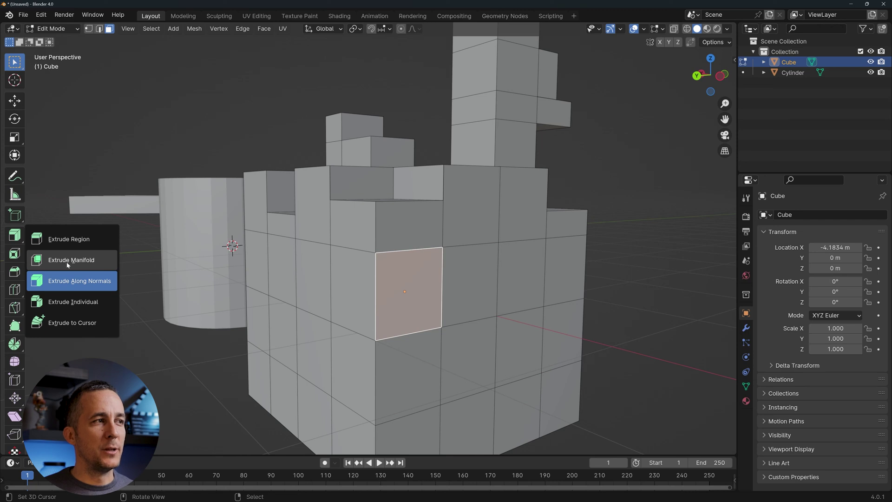
left_click(84, 265)
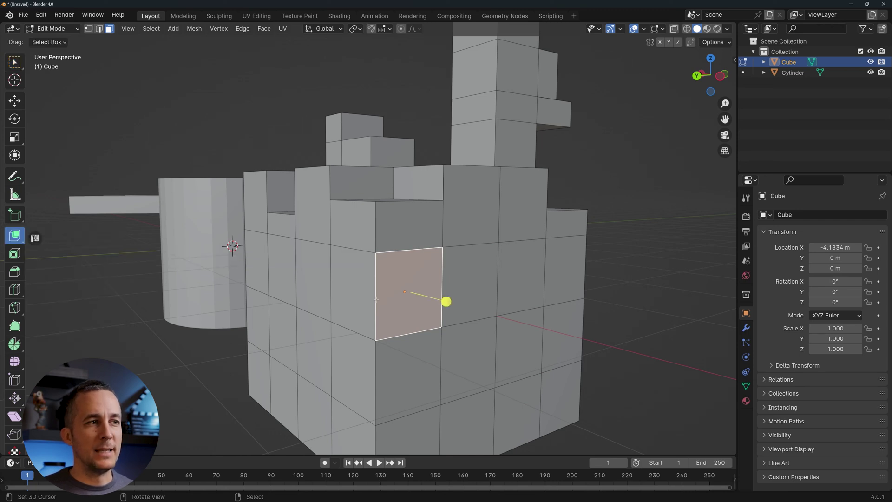
left_click_drag(448, 302, 418, 295)
- Cut a matching notch with Extrude Manifold from the face at the opposite end of the same row, and return to the Select Box tool
mouse_move(418, 294)
middle_mouse_down()
mouse_move(455, 298)
mouse_move(553, 282)
mouse_move(289, 253)
mouse_move(402, 295)
middle_mouse_up()
key("alt+e")
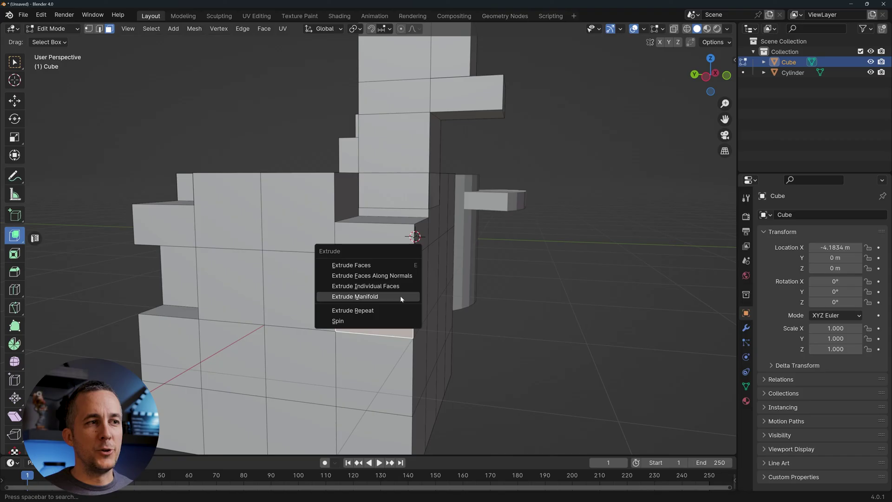
left_click(401, 299)
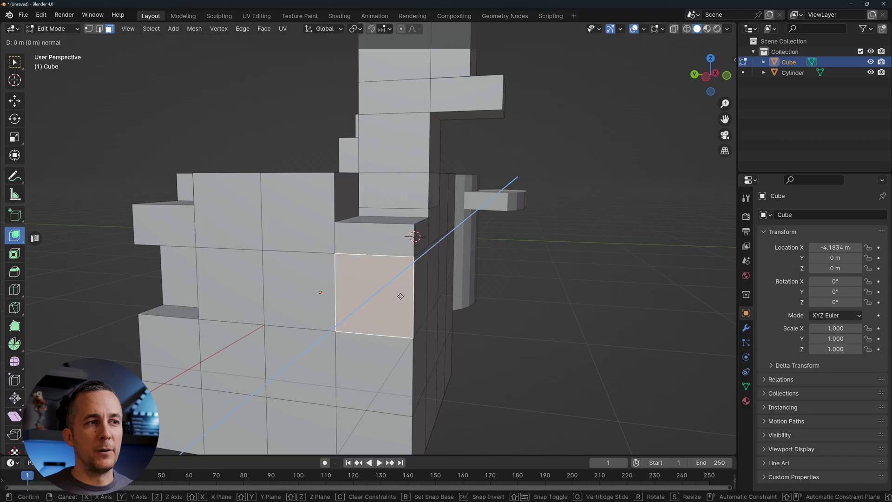
mouse_move(372, 297)
middle_mouse_down()
mouse_move(387, 289)
mouse_move(375, 283)
middle_mouse_up()
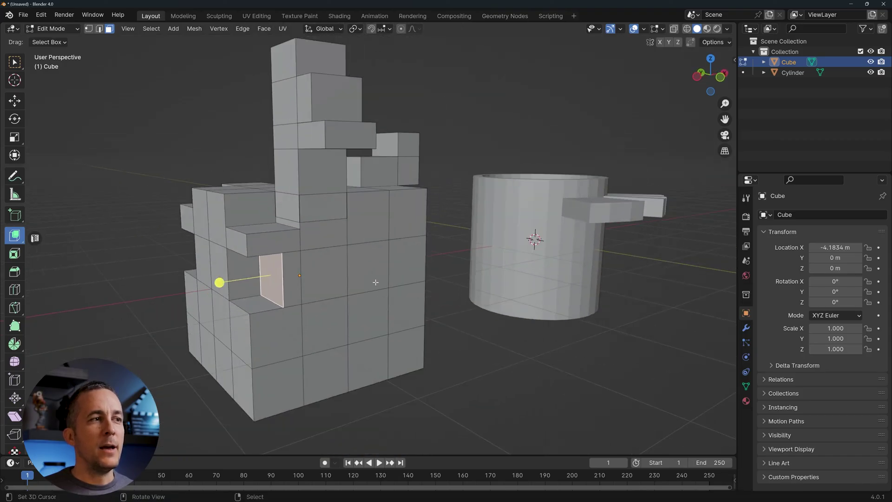
left_click(17, 69)
middle_click_drag(261, 221, 290, 215)
scroll(281, 234, "up", 1)
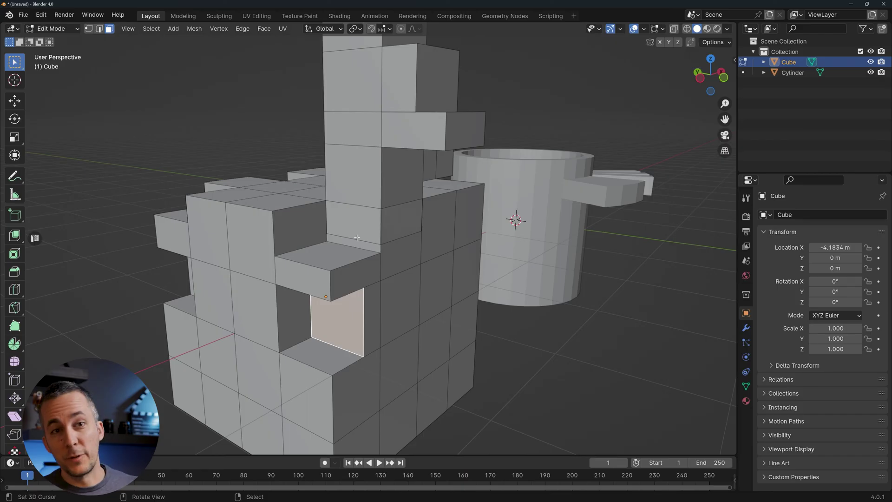
- Select the corner face on the cube's underside and push it upward with Extrude Manifold to cut a notch
scroll(416, 265, "down", 3)
middle_click_drag(415, 265, 380, 290)
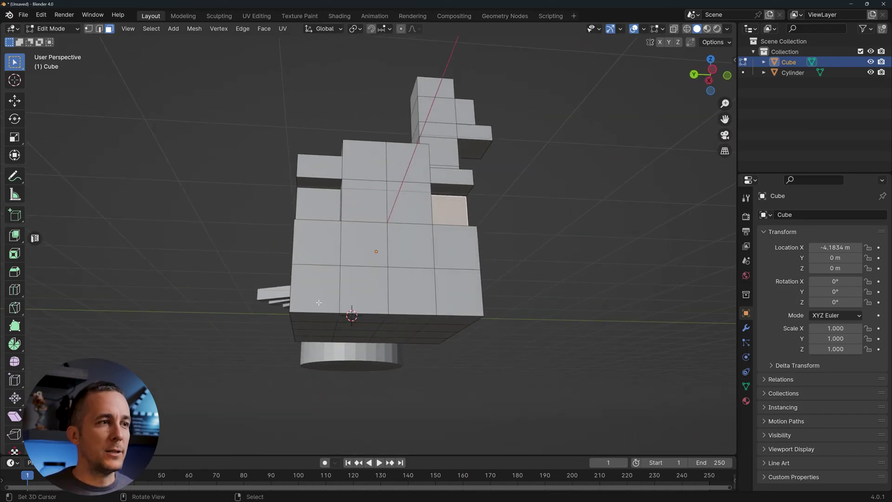
middle_click_drag(318, 302, 350, 290)
left_click(349, 289)
key("alt+e")
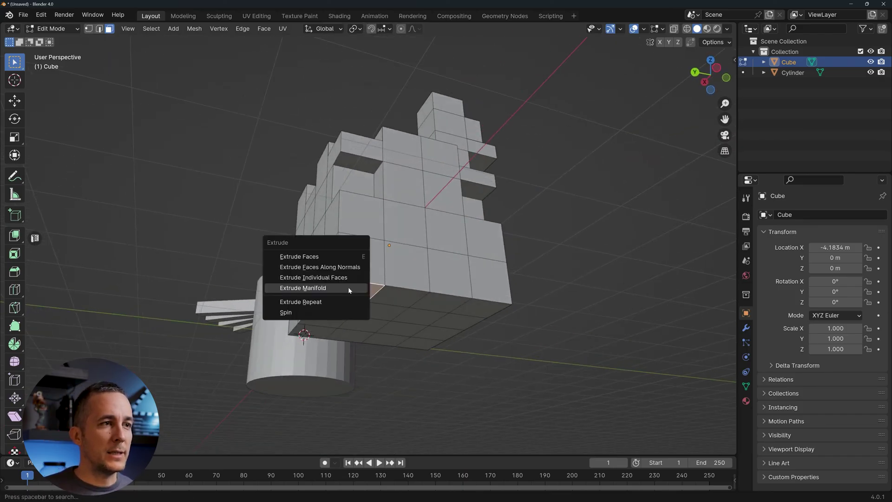
left_click(303, 288)
left_click(370, 283)
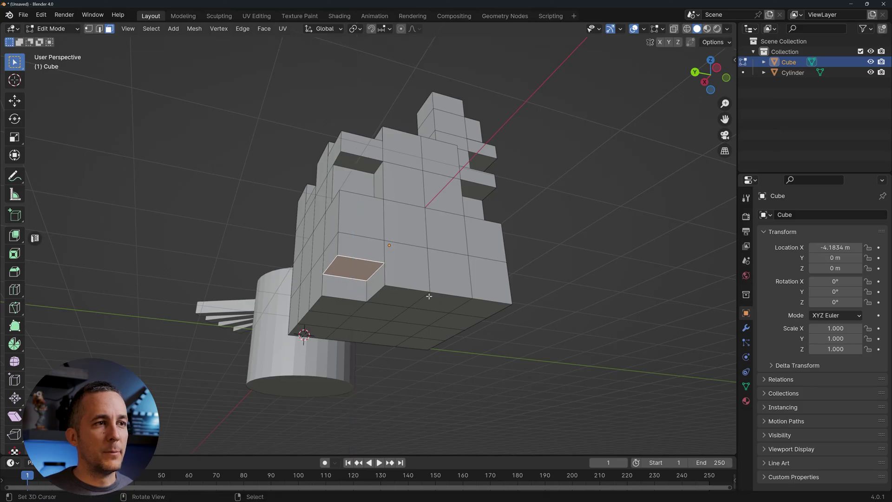
- Push further neighbouring faces along the cube's lower edge inward with Extrude Manifold to continue the notch
left_click(414, 296)
key("alt+e")
left_click(413, 295)
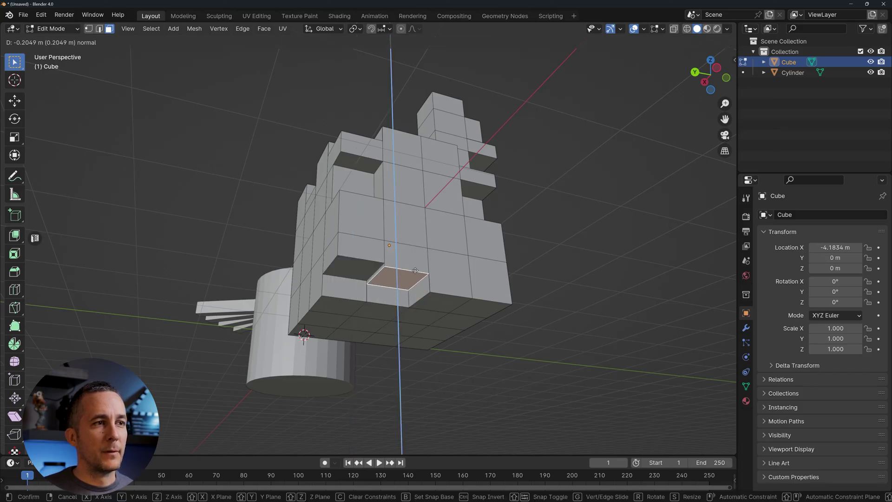
left_click(416, 273)
middle_click_drag(416, 272, 390, 302)
left_click(422, 288)
key("alt+e")
left_click(422, 289)
left_click(422, 289)
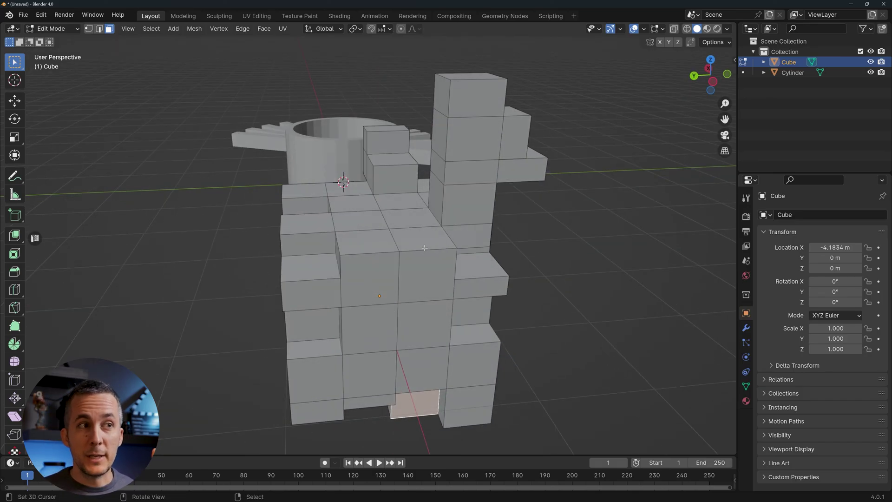
- Switch the cube to edge selection and select the upper edge of the protruding front block
key("Tab")
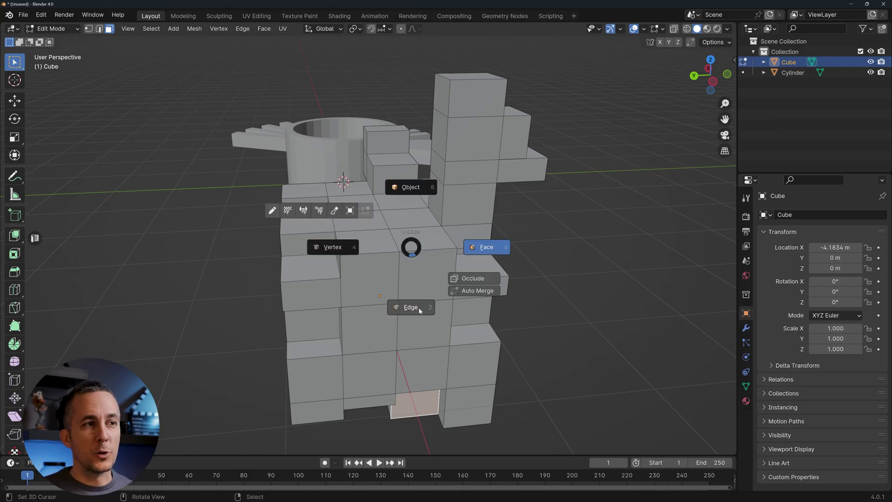
left_click(419, 309)
key("Tab")
left_click(324, 288)
middle_click_drag(371, 238, 397, 281)
key("Tab")
left_click(382, 286)
left_click(379, 276)
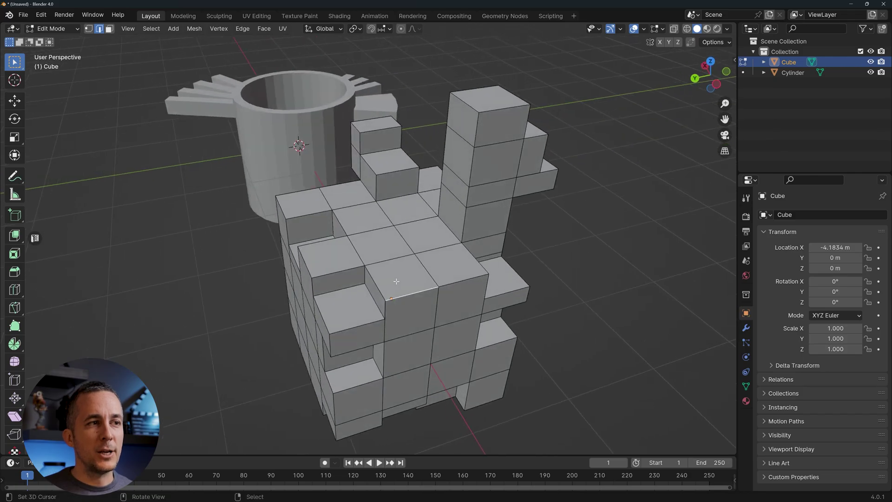
- Check which extrude options are offered for the selected edge, leaving the edge in place
key("g")
right_click(408, 294)
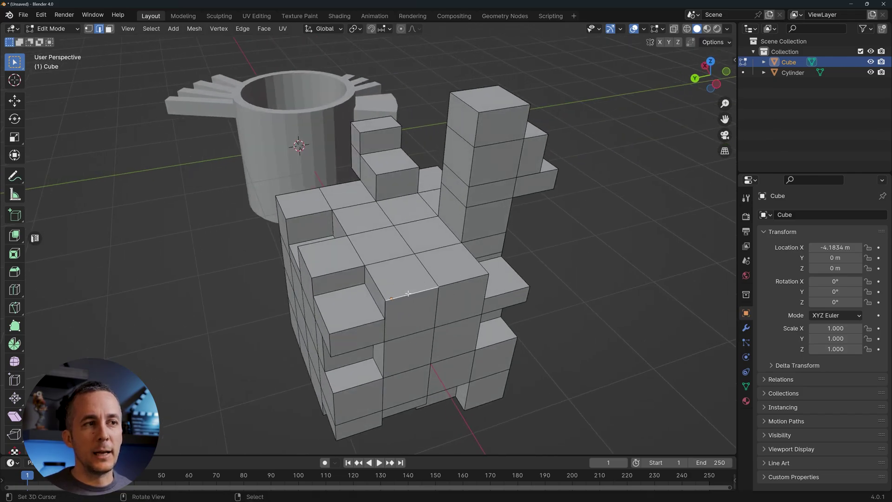
key("alt+e")
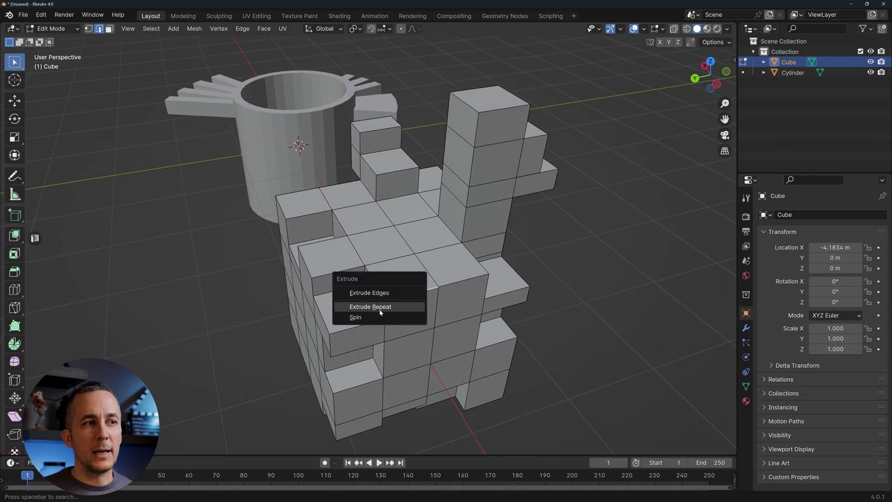
key("Escape")
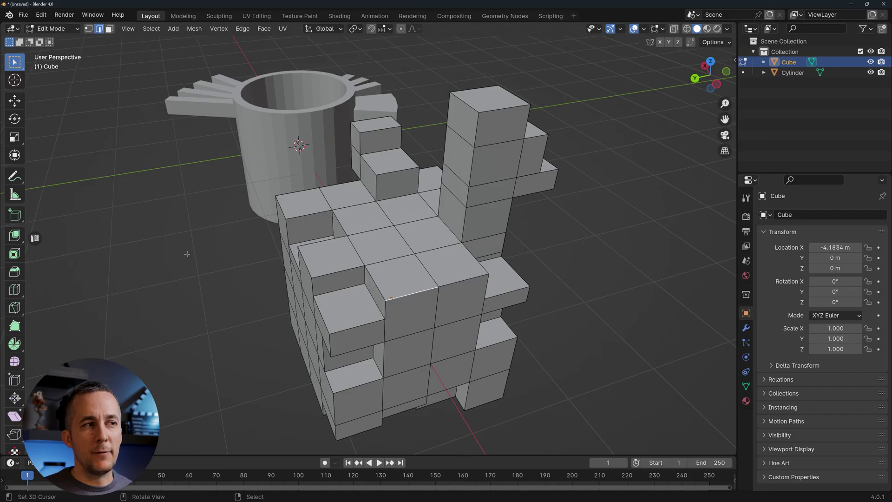
- Extrude the selected edge with Extrude to Cursor through four points to form a strip curving outward and down
left_click(15, 236)
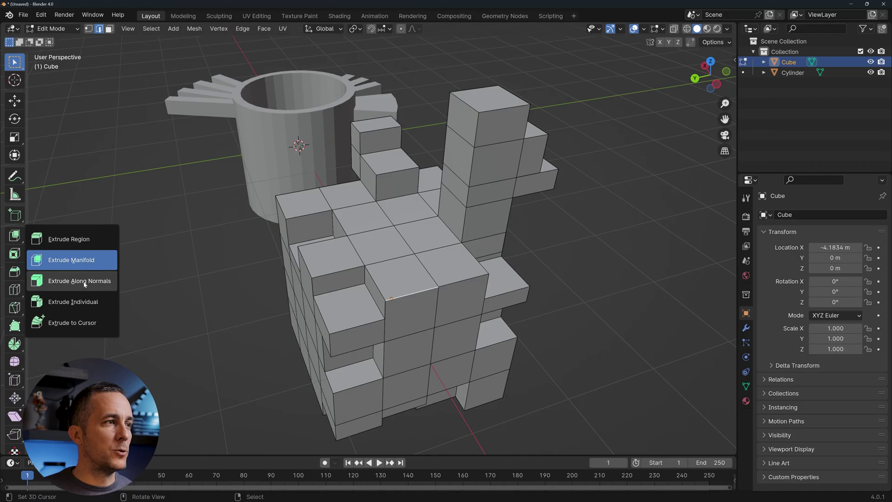
left_click(92, 323)
middle_click_drag(399, 242, 456, 241)
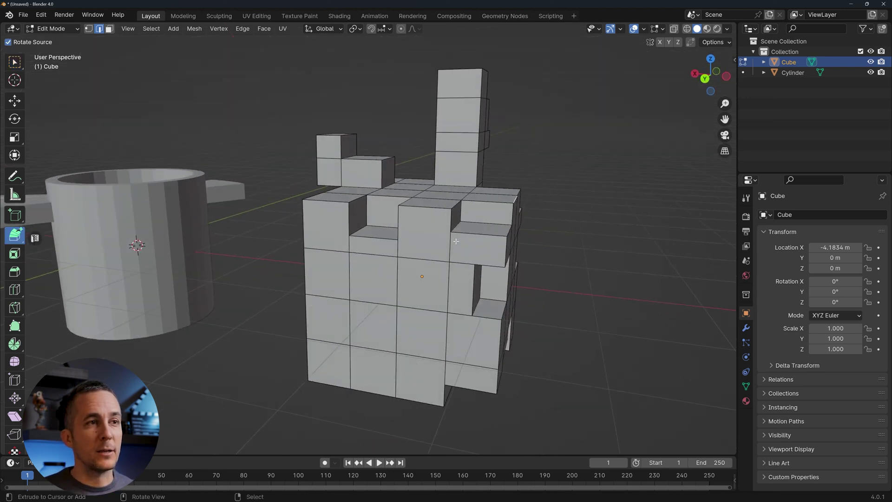
left_click(558, 184)
left_click(578, 200)
left_click(608, 247)
left_click(574, 305)
middle_click_drag(534, 265, 494, 285)
- Switch to face selection, select an upper side face and extrude it outward and down with Extrude to Cursor
key("3")
right_click(362, 274)
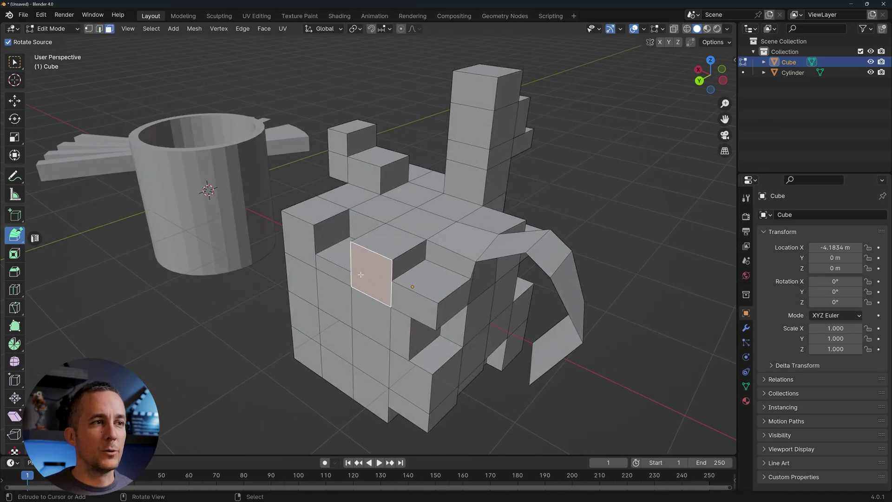
middle_click_drag(360, 274, 202, 203)
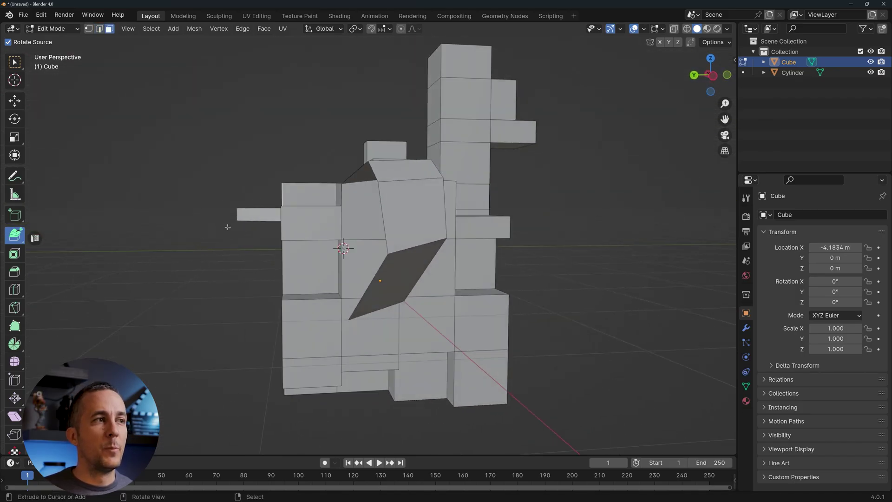
mouse_move(228, 226)
left_mouse_down()
mouse_move(201, 250)
mouse_move(194, 314)
mouse_move(216, 352)
mouse_move(266, 387)
mouse_move(274, 407)
left_mouse_up()
- Extend the curved arm with seven more Extrude to Cursor segments, sweeping it outward, up and back over the cube
middle_click_drag(274, 406, 211, 372)
left_click(151, 407, "ctrl")
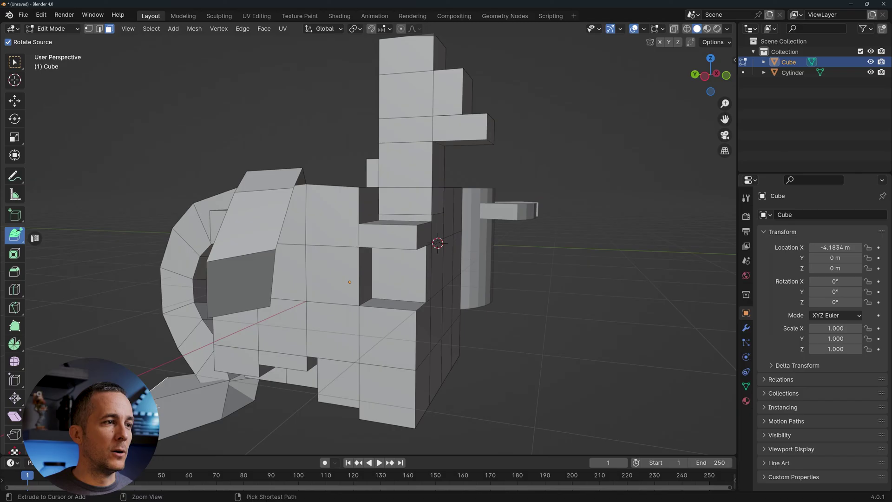
left_click(85, 373, "ctrl")
left_click(70, 291, "ctrl")
left_click(88, 204, "ctrl")
left_click(146, 149, "ctrl")
middle_click_drag(177, 151, 446, 222)
left_click(288, 136, "ctrl")
left_click(283, 83, "ctrl")
- Select the bottom-row side face next to a vertical corner and extrude it into the cube about 0.23 m with regular Extrude
scroll(296, 109, "down", 4)
middle_click_drag(445, 223, 433, 278)
scroll(434, 229, "up", 4)
scroll(441, 234, "up", 2)
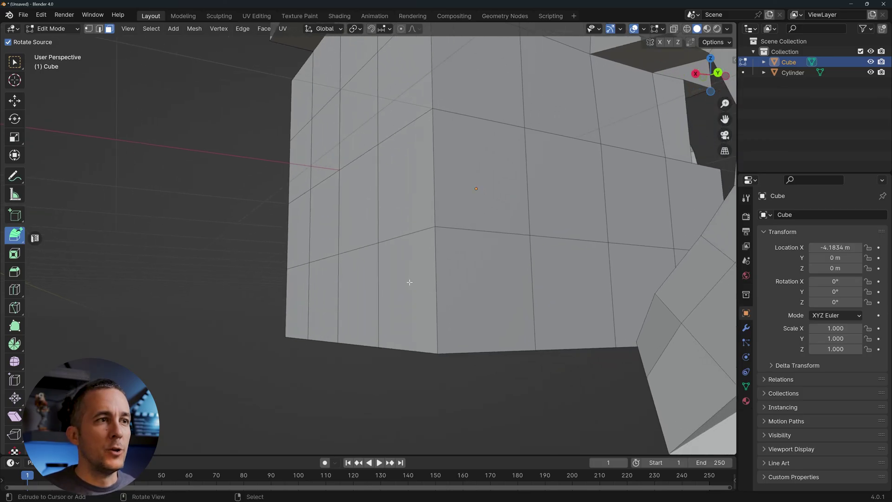
left_click(409, 282)
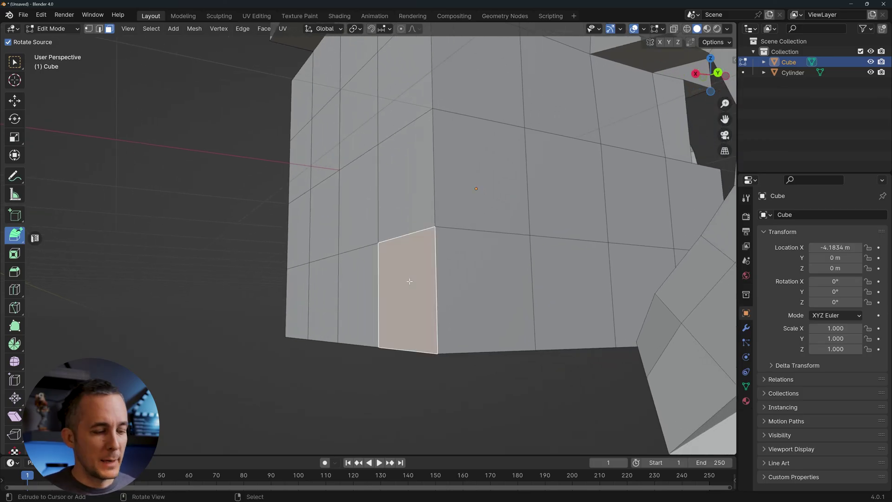
key("e")
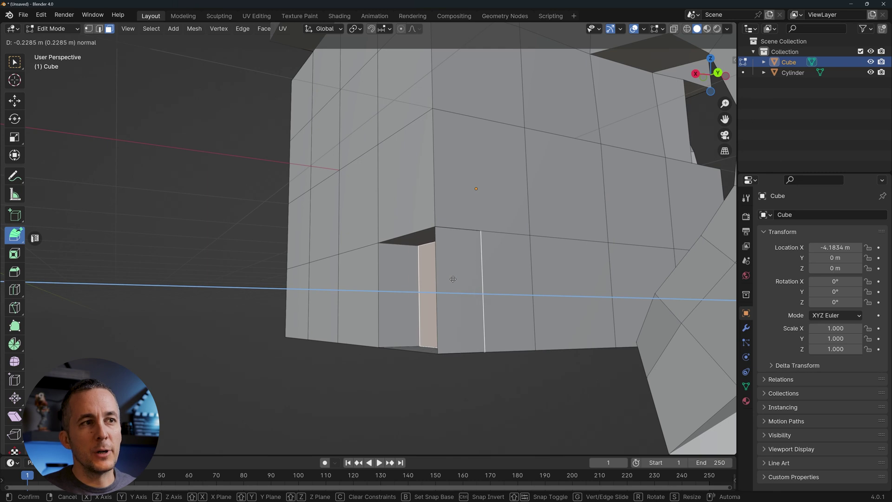
left_click(454, 279)
- Turn on Dissolve Orthogonal Edges for the inward extrusion to turn it into a clean corner notch
middle_click_drag(473, 253, 462, 323)
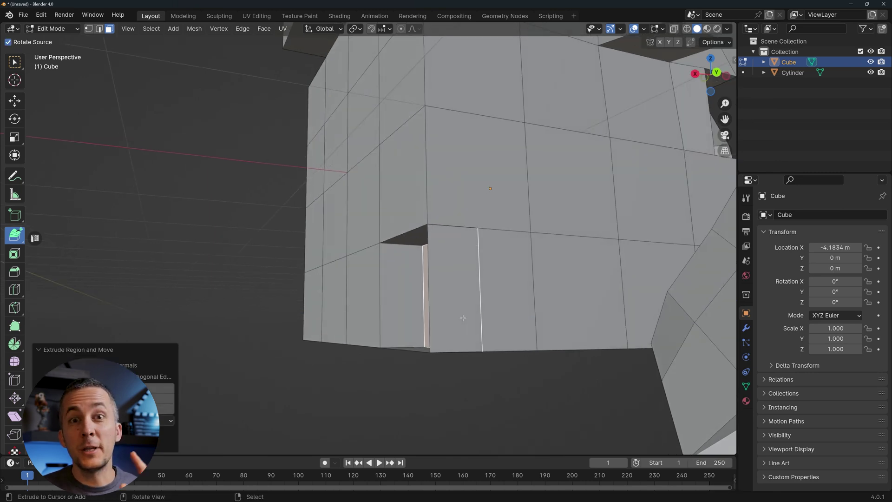
left_click(39, 350)
left_click(39, 447)
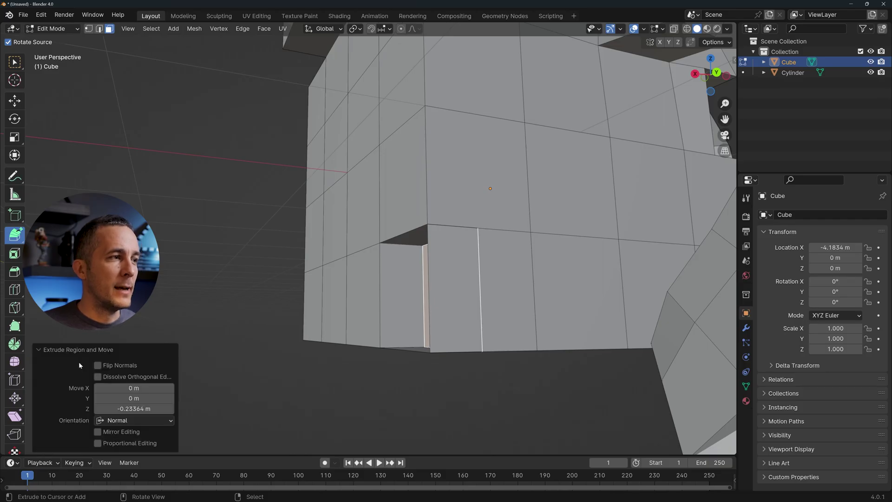
middle_click_drag(225, 351, 237, 351)
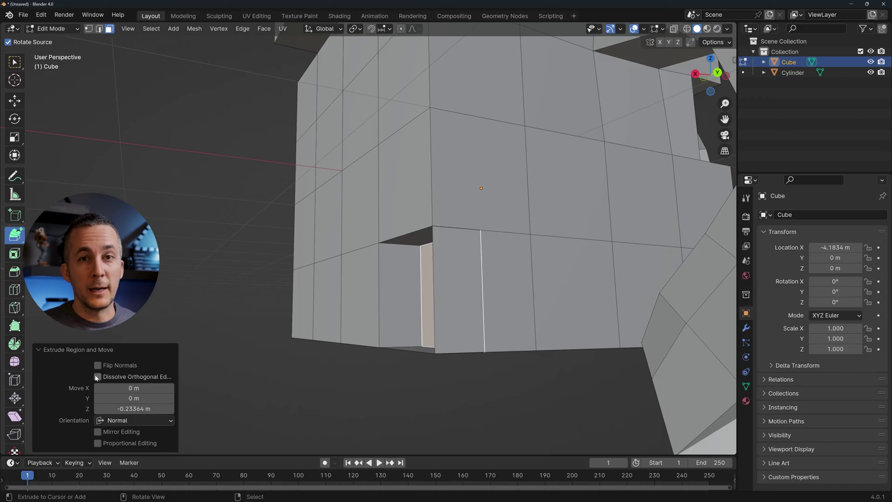
left_click(97, 377)
middle_click_drag(437, 260, 472, 255)
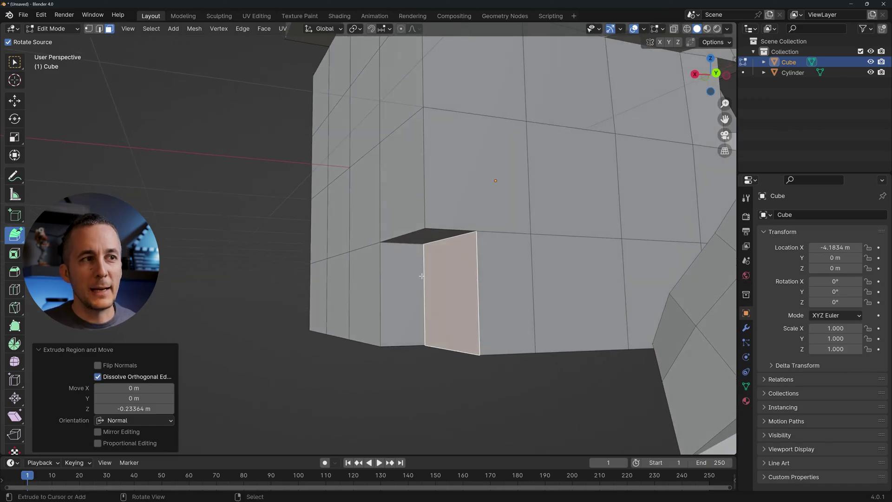
- Change the extrusion's Z distance to 0.33636 m so it points outward, and turn off Dissolve Orthogonal Edges
middle_click_drag(421, 276, 447, 265)
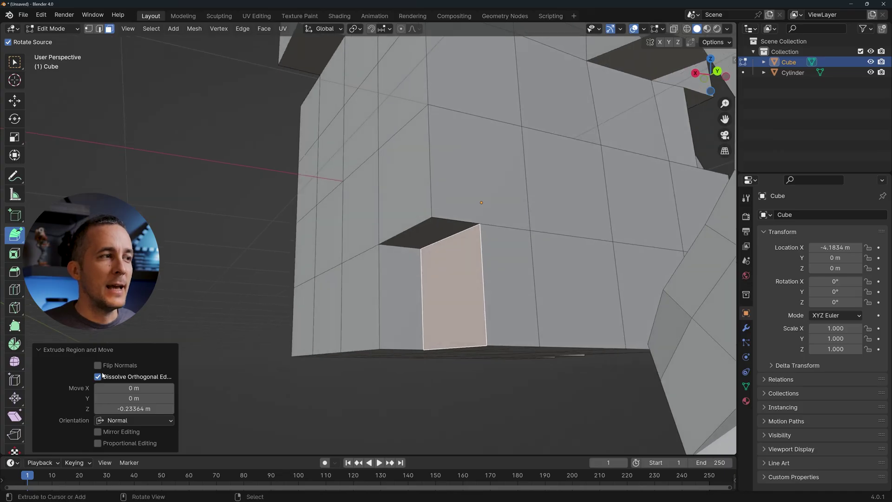
middle_click_drag(420, 305, 428, 302)
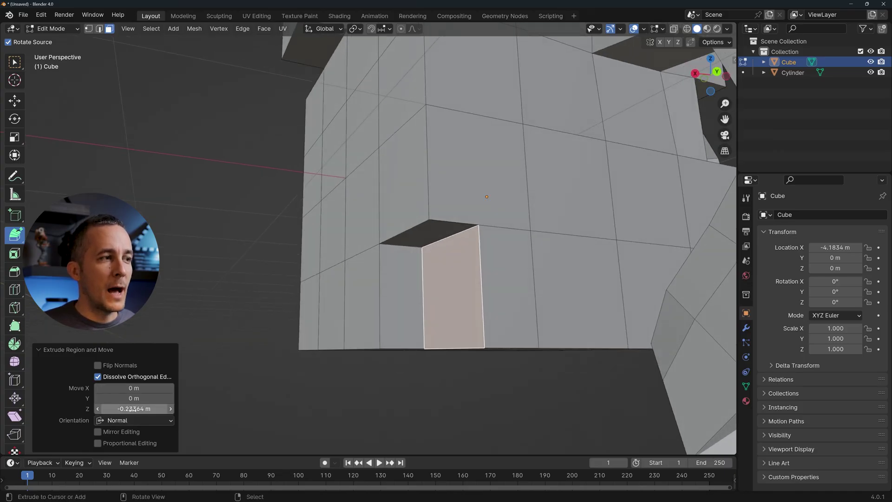
left_click_drag(132, 409, 160, 408)
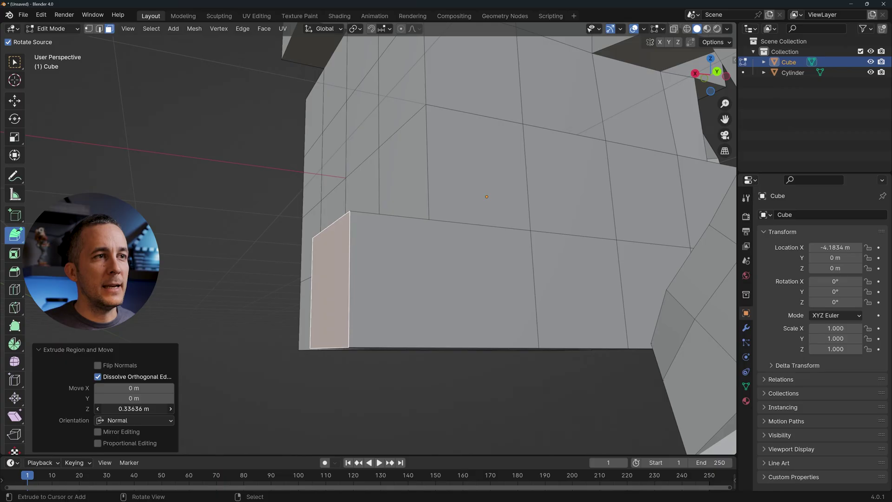
middle_click_drag(405, 261, 419, 250)
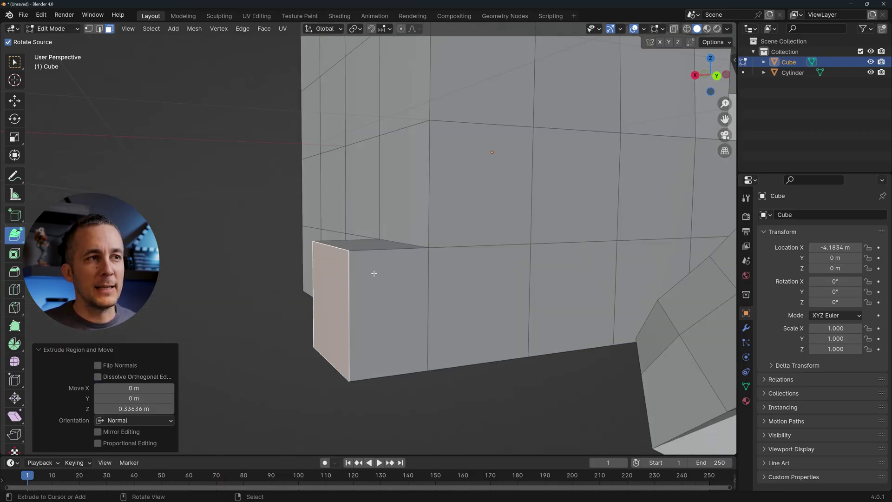
- Select the corner face two rows above and extrude it outward 0.48825 m with Extrude Manifold
middle_click_drag(416, 287, 352, 250)
left_click(506, 159)
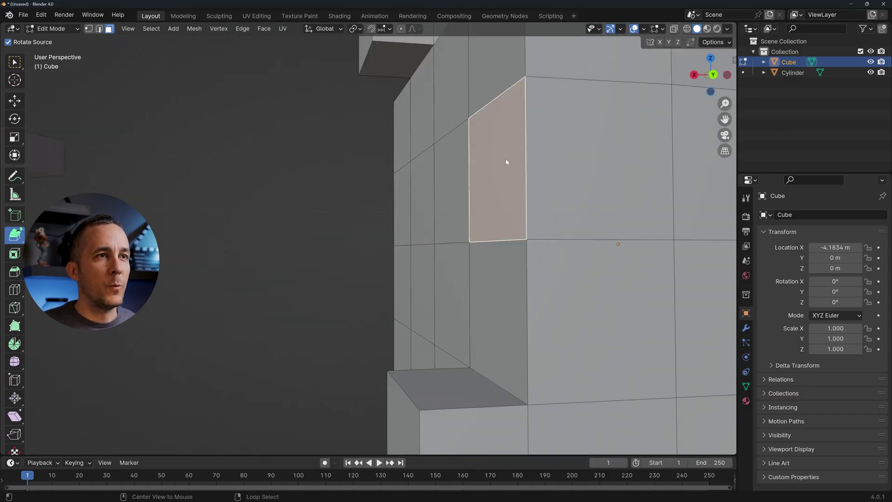
key("alt+e")
left_click(500, 159)
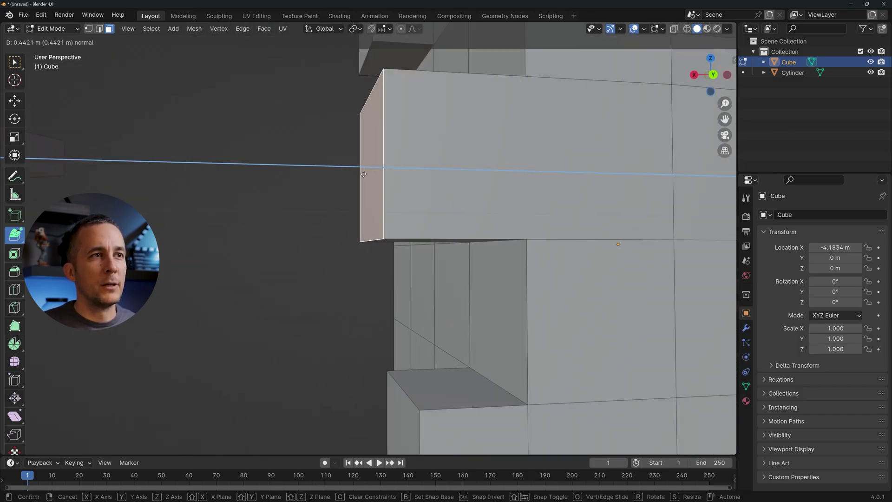
left_click(516, 147)
middle_click_drag(516, 148, 540, 128)
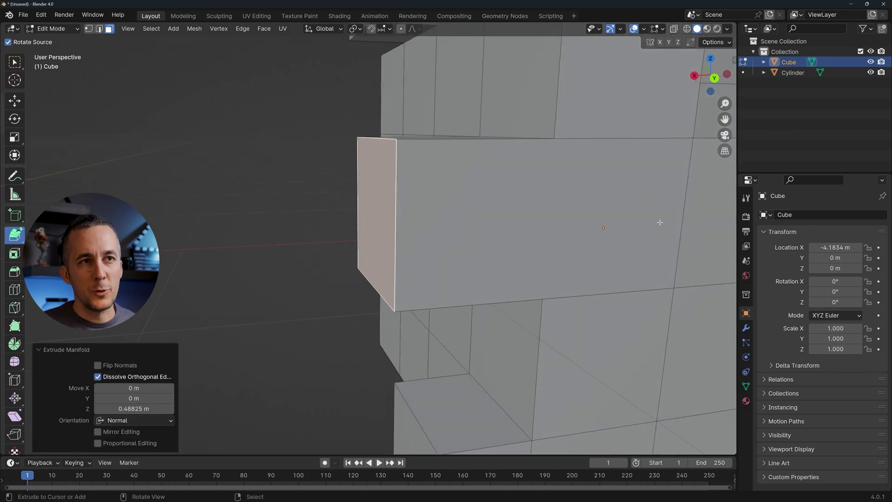
- Select the adjoining side face around the corner and extrude it outward 0.18872 m with regular Extrude
left_click(604, 220)
key("e")
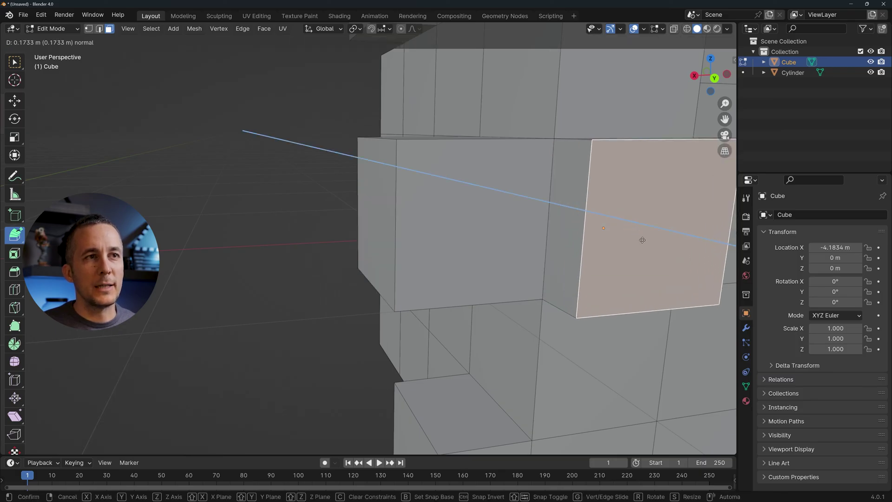
left_click(643, 240)
scroll(643, 240, "down", 4)
middle_click_drag(498, 235, 486, 227)
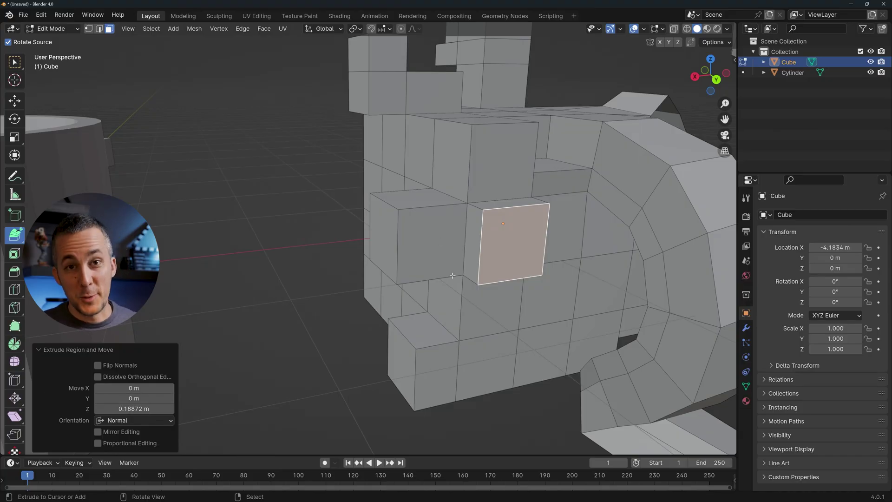
middle_click_drag(389, 182, 381, 193)
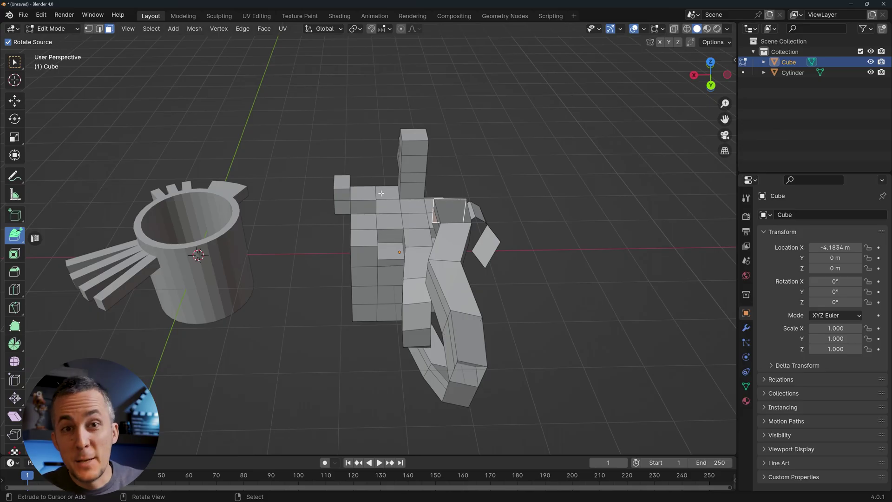